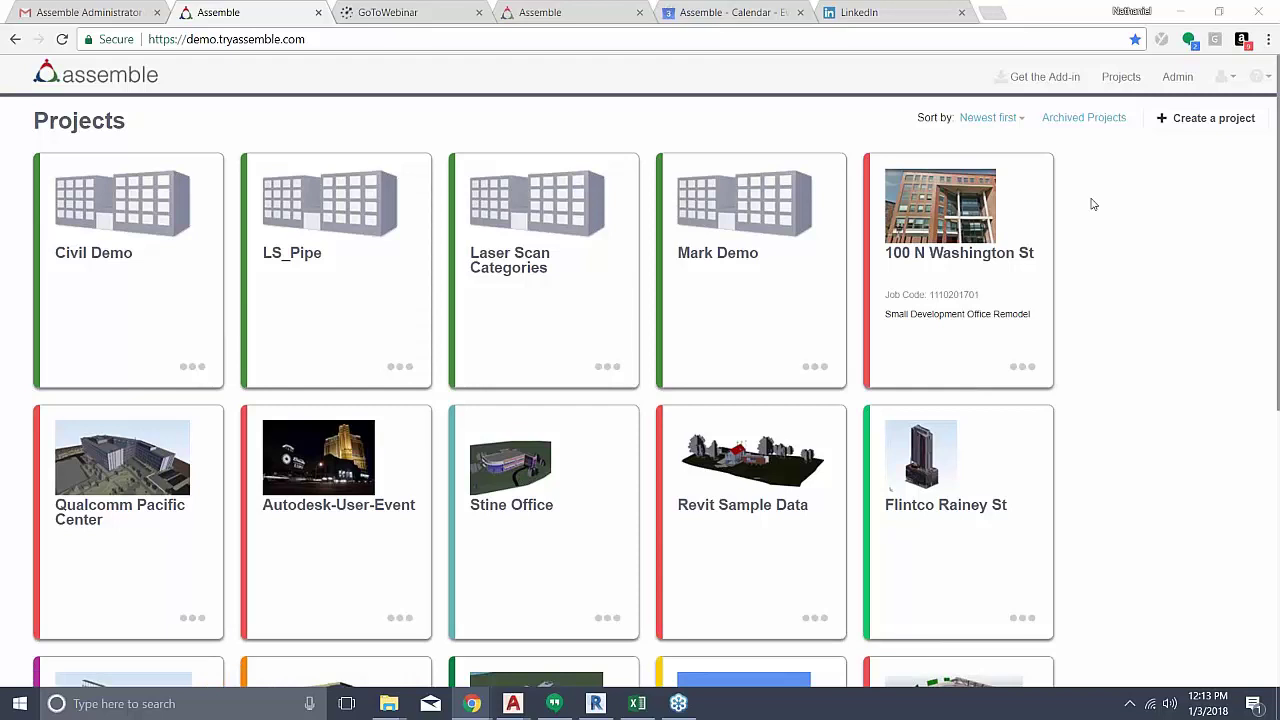
# - Scroll down the Projects page to reach the Francis Hall project
pyautogui.scroll(-3, 1093, 204)
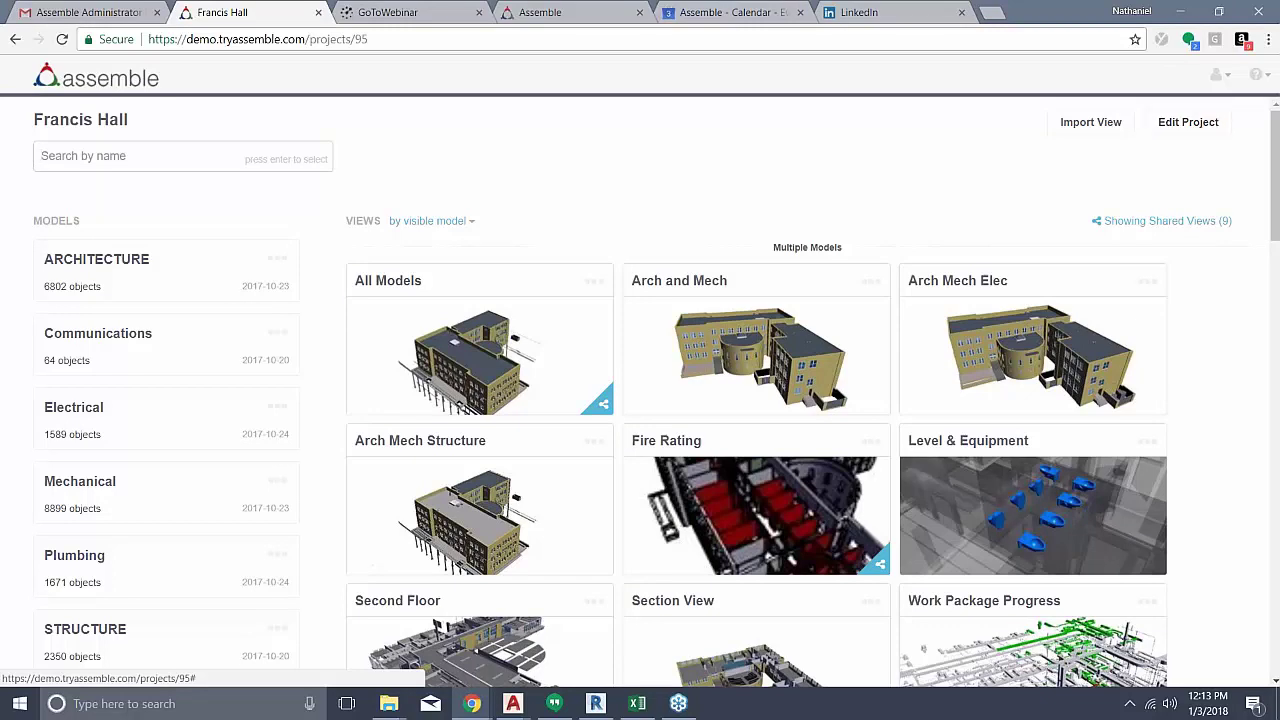
# - Add the chosen user to Francis Hall with the Read-Only role instead of Contributor, then save
pyautogui.click(1186, 132)
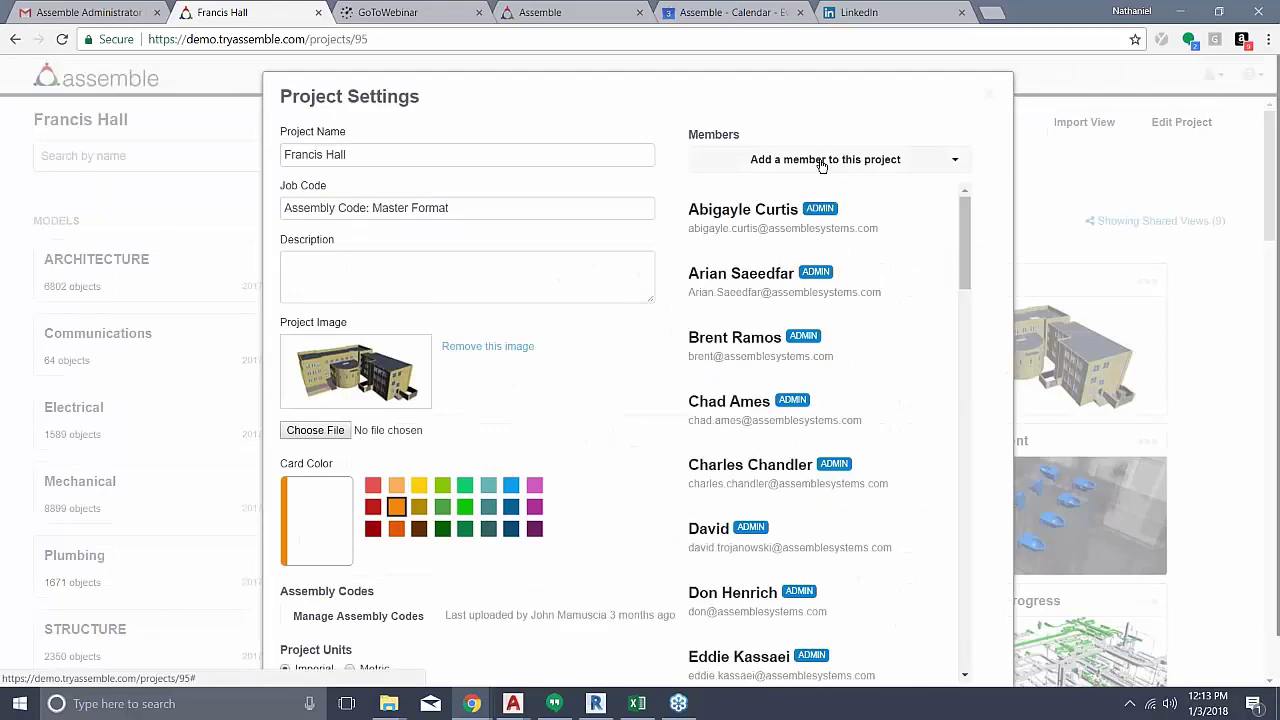
pyautogui.click(938, 163)
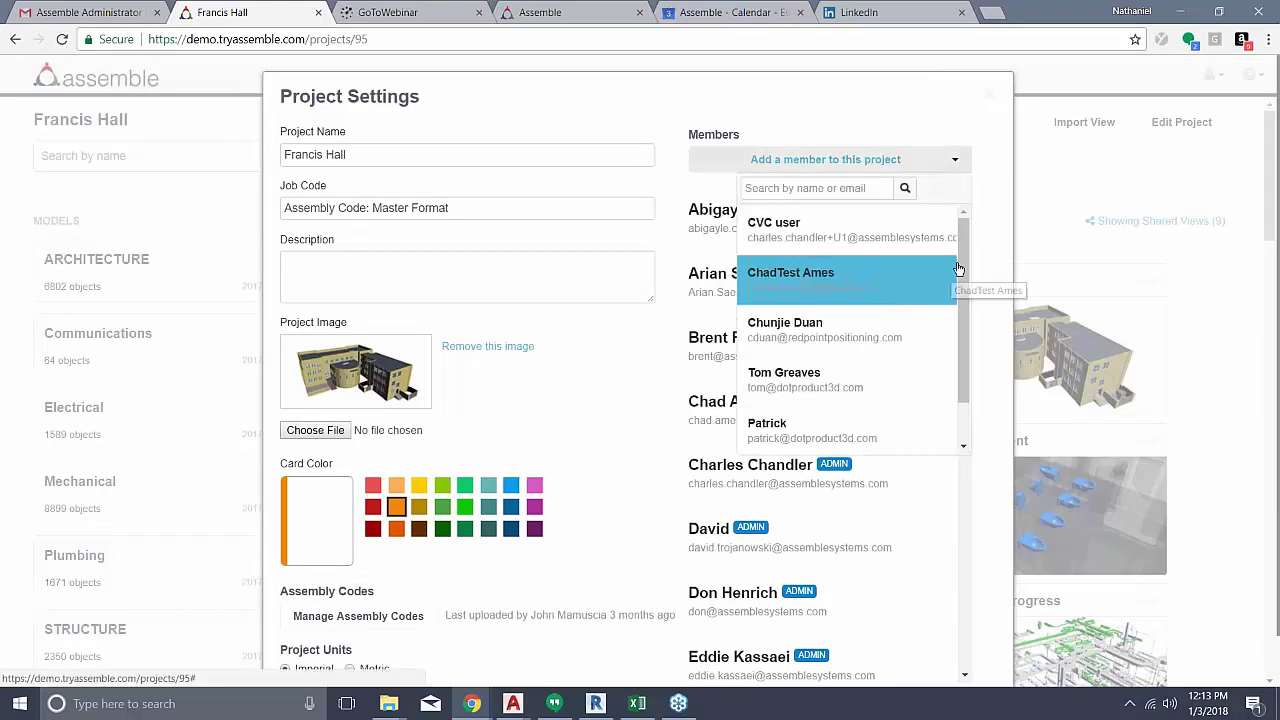
pyautogui.scroll(-1, 965, 285)
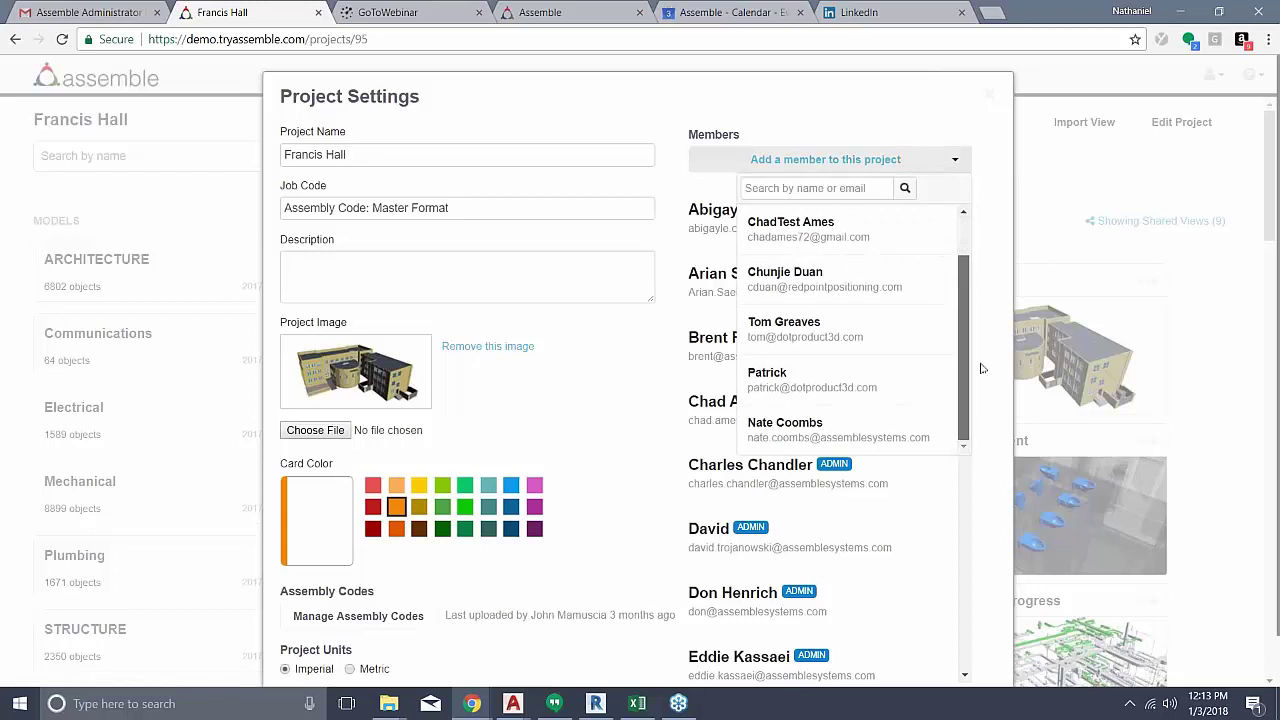
pyautogui.click(837, 443)
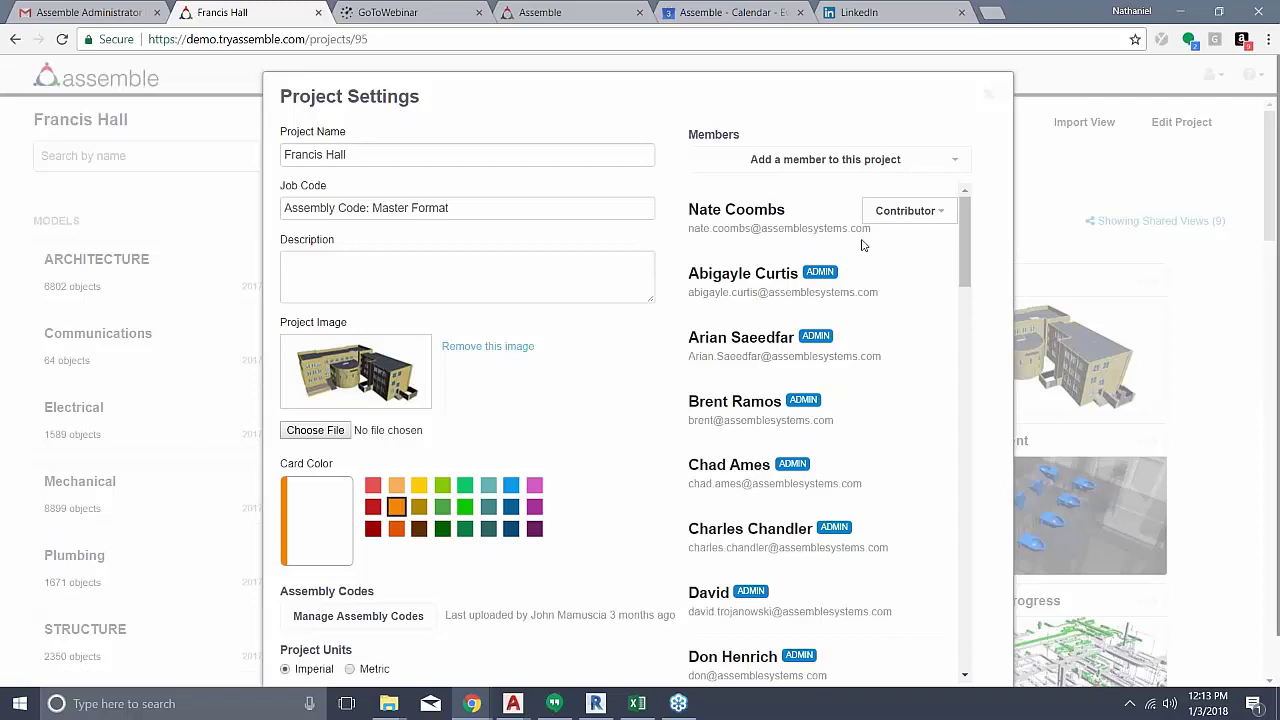
pyautogui.click(935, 212)
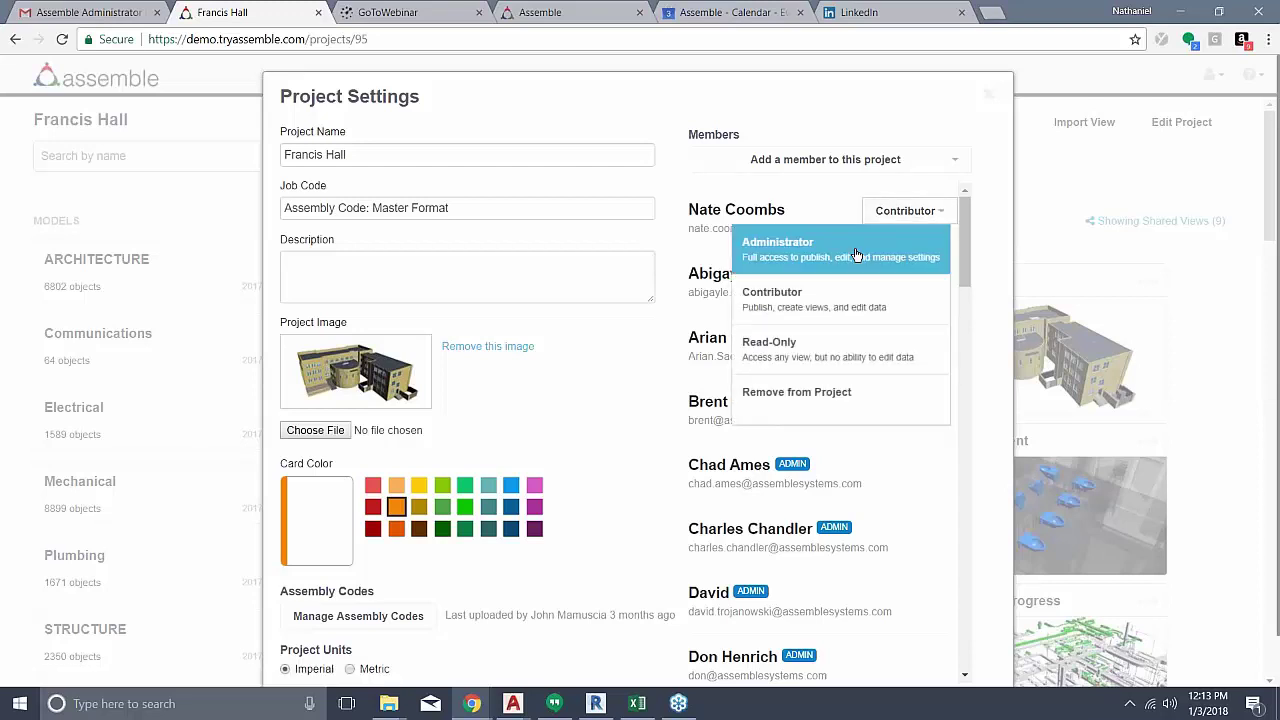
pyautogui.click(784, 361)
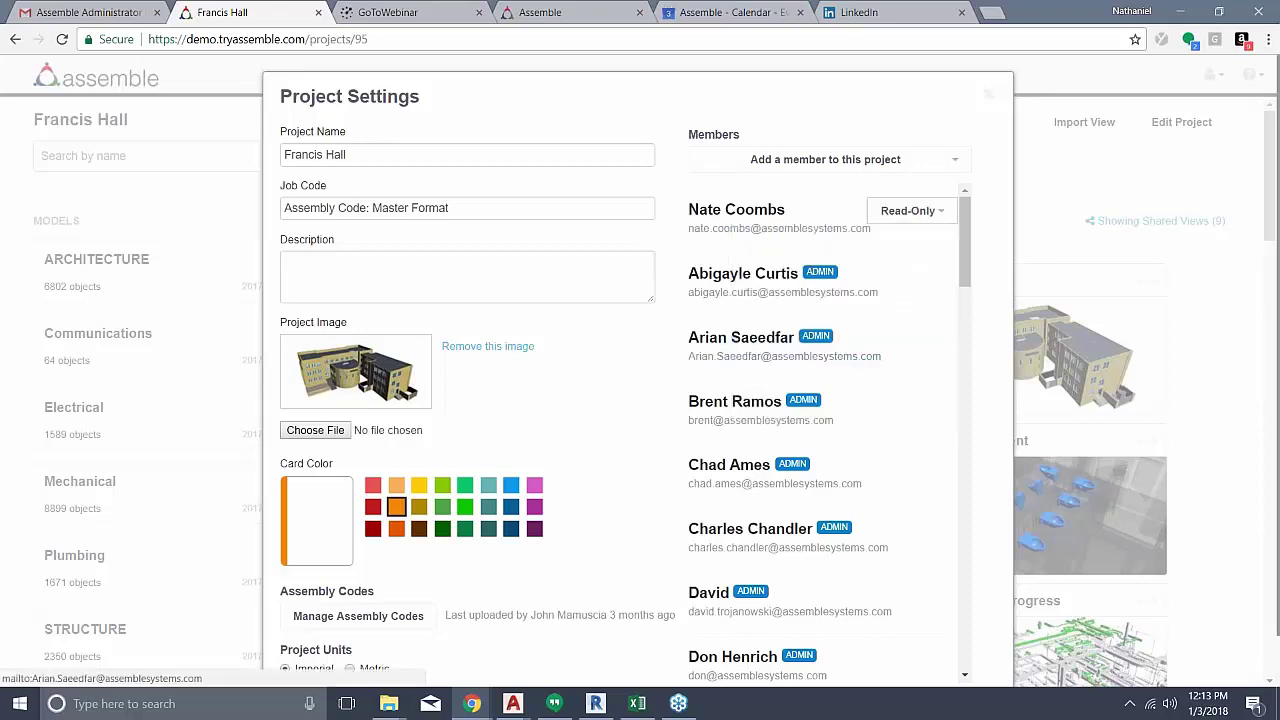
pyautogui.scroll(-1, 958, 634)
pyautogui.click(965, 664)
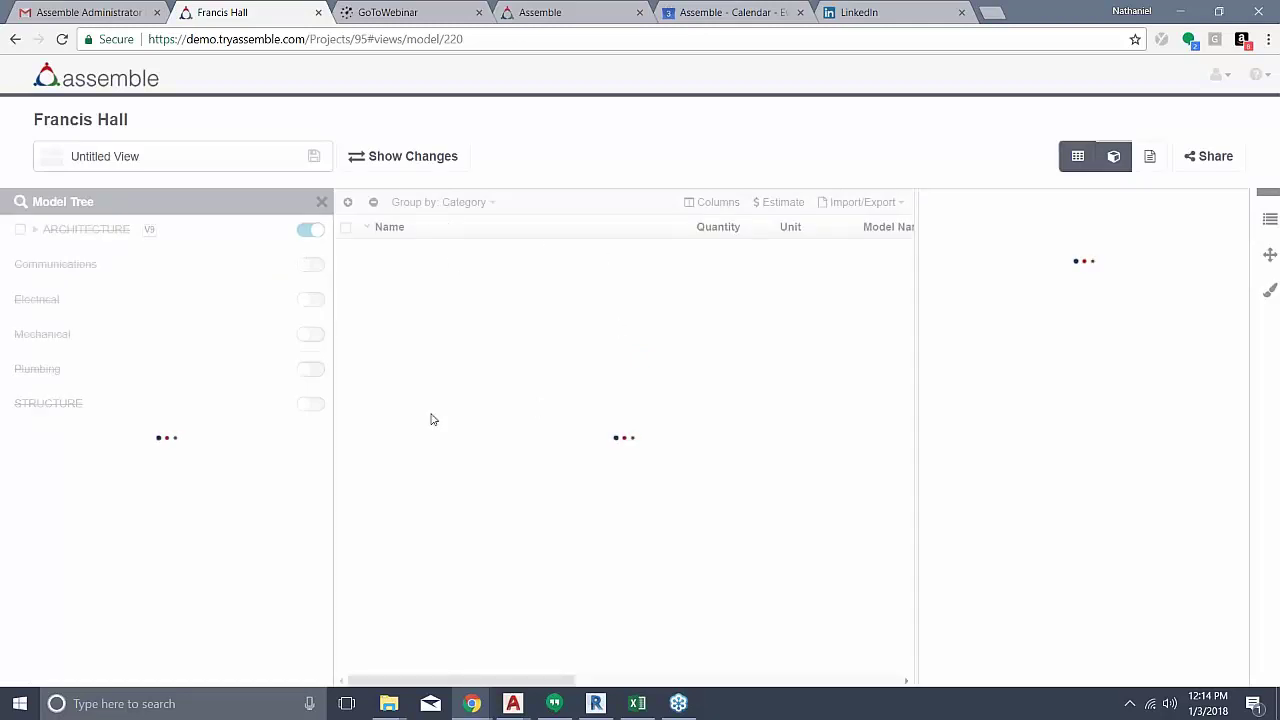
# - Collapse the ARCHITECTURE table to category rows and widen it beside the 3D building view
pyautogui.click(373, 202)
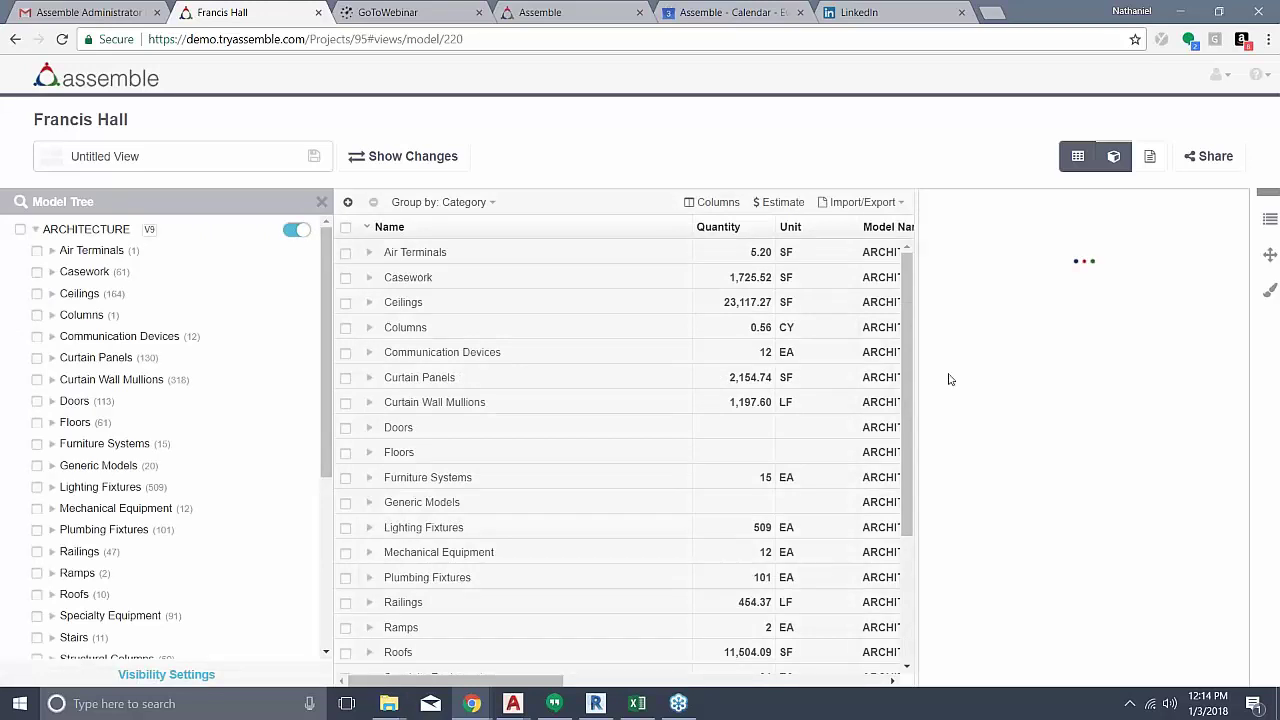
pyautogui.moveTo(765, 370); pyautogui.dragTo(760, 370)
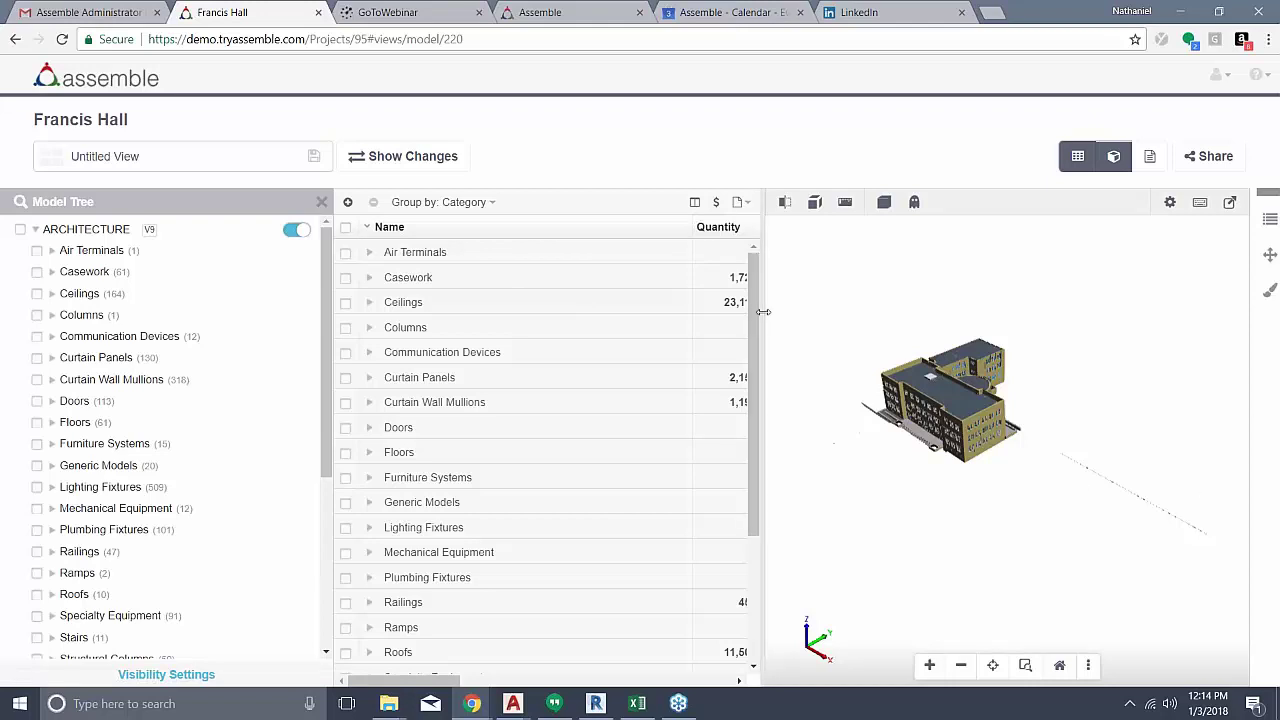
pyautogui.moveTo(760, 317); pyautogui.dragTo(797, 317)
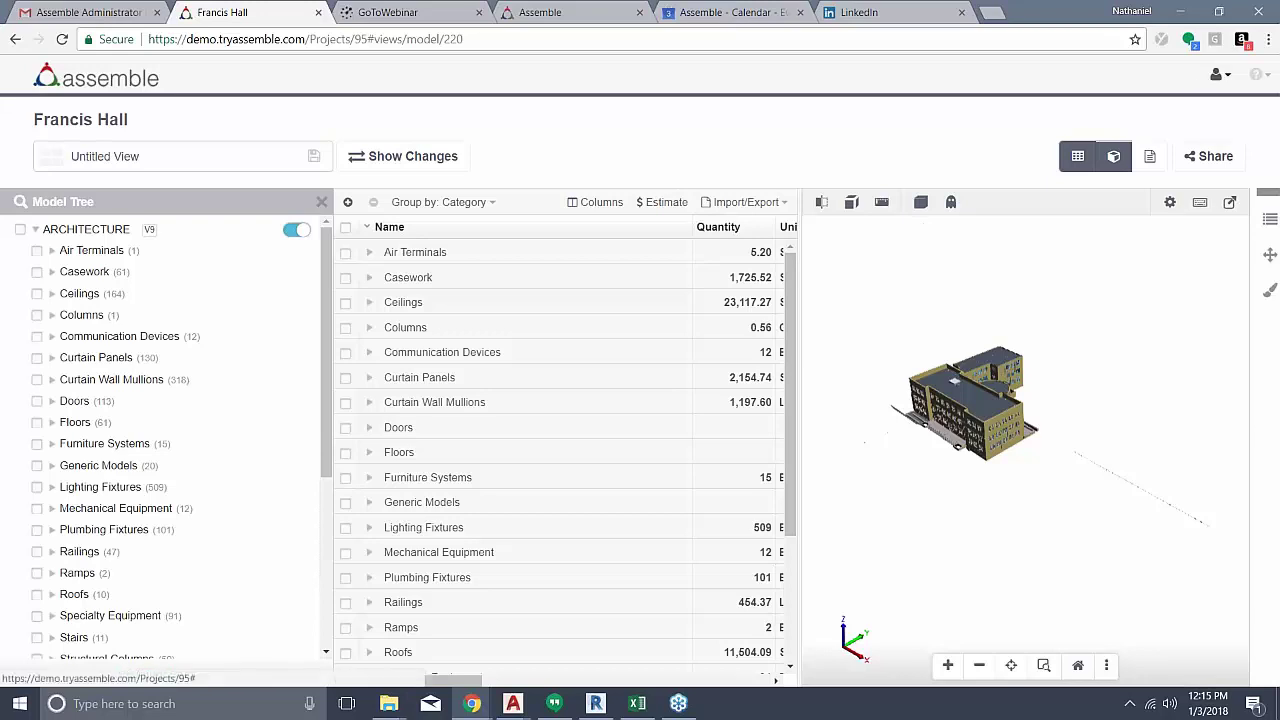
# - Sign out, then sign back in using the read-only member's saved login
pyautogui.click(1221, 77)
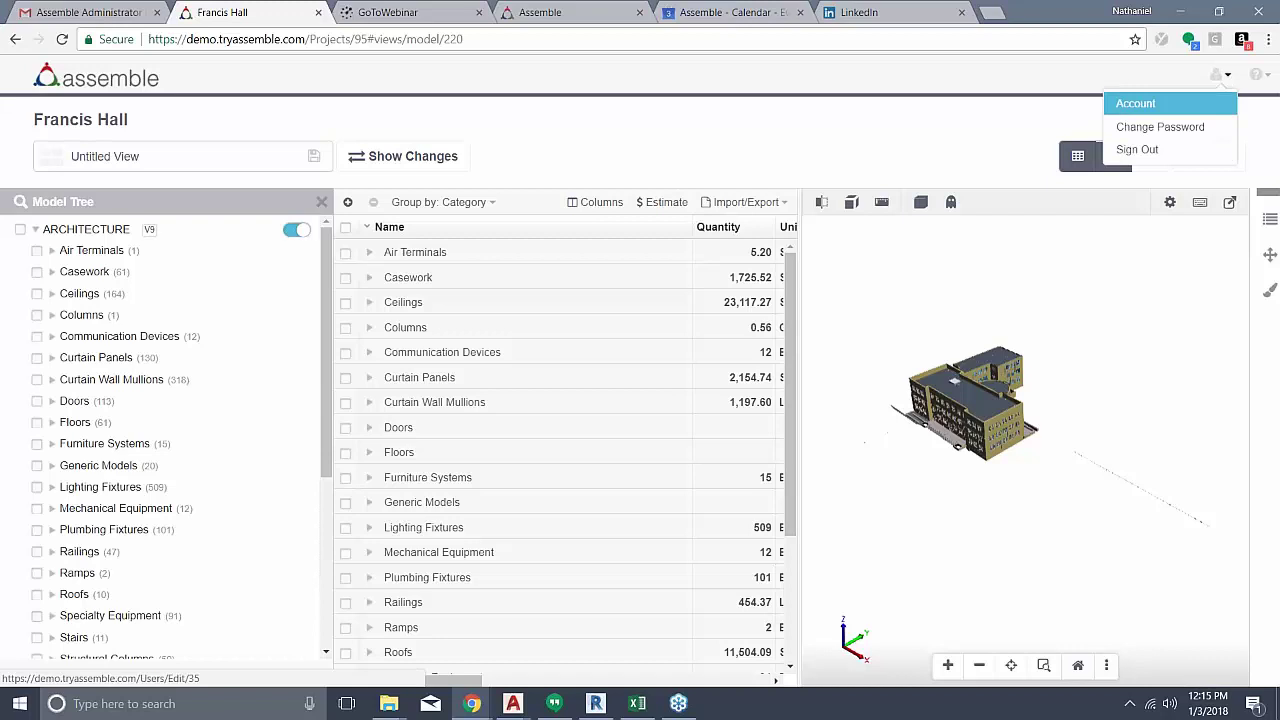
pyautogui.click(1134, 146)
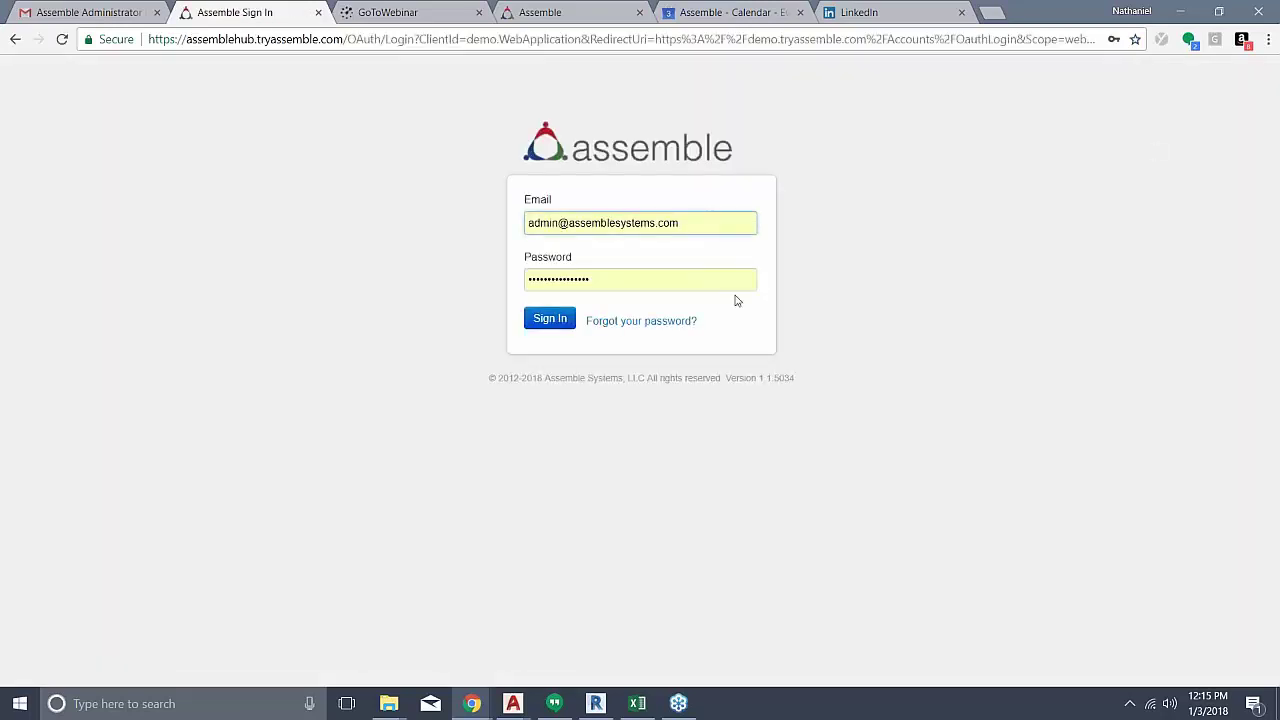
pyautogui.click(728, 217)
pyautogui.click(689, 265)
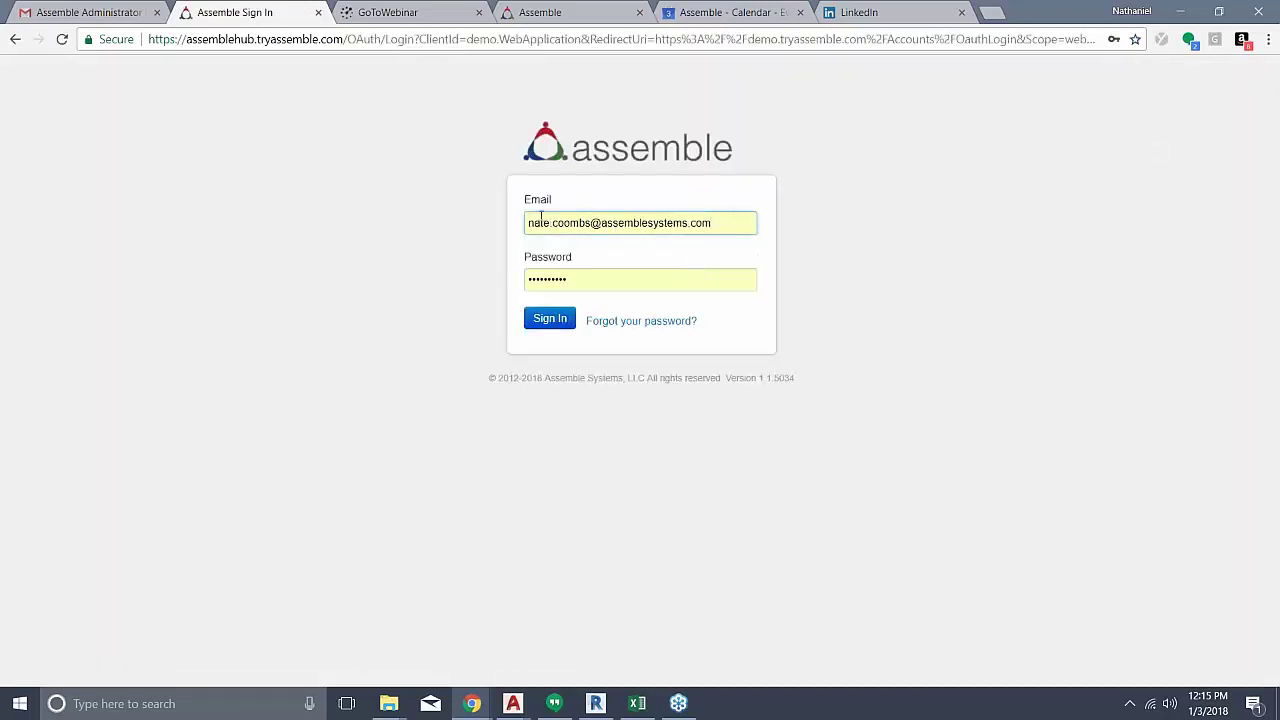
pyautogui.click(552, 320)
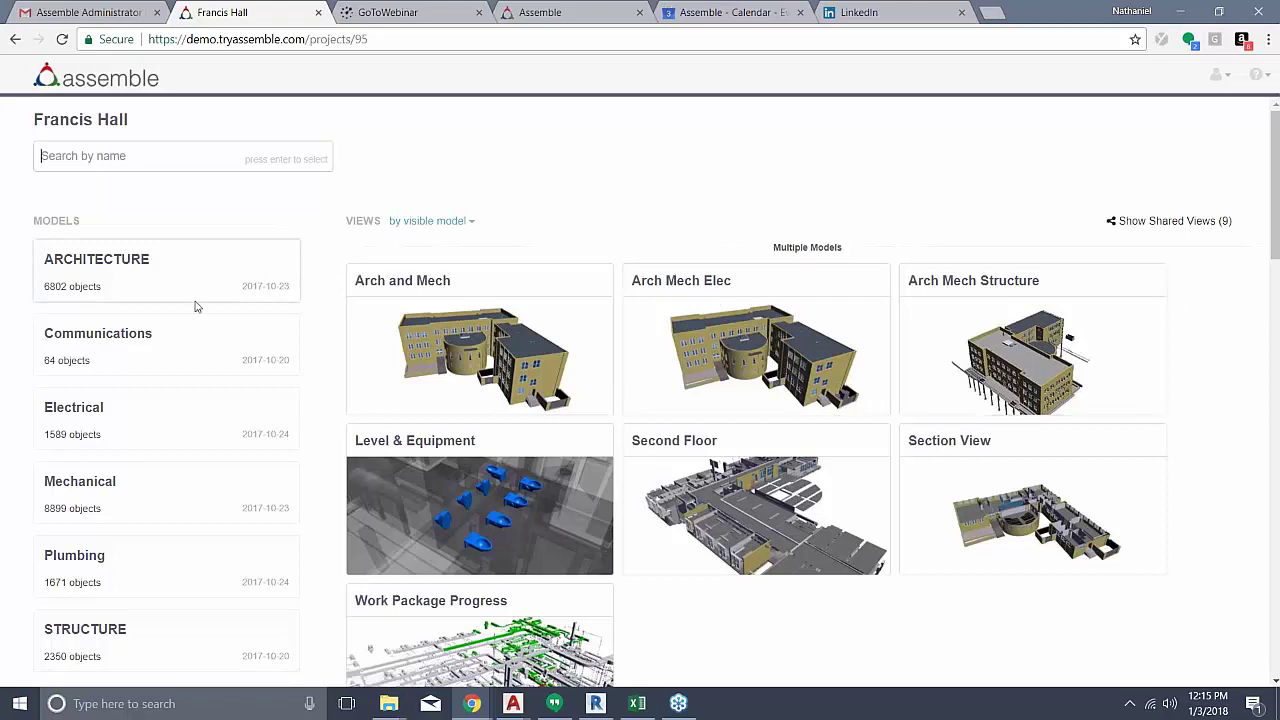
pyautogui.scroll(-3, 180, 653)
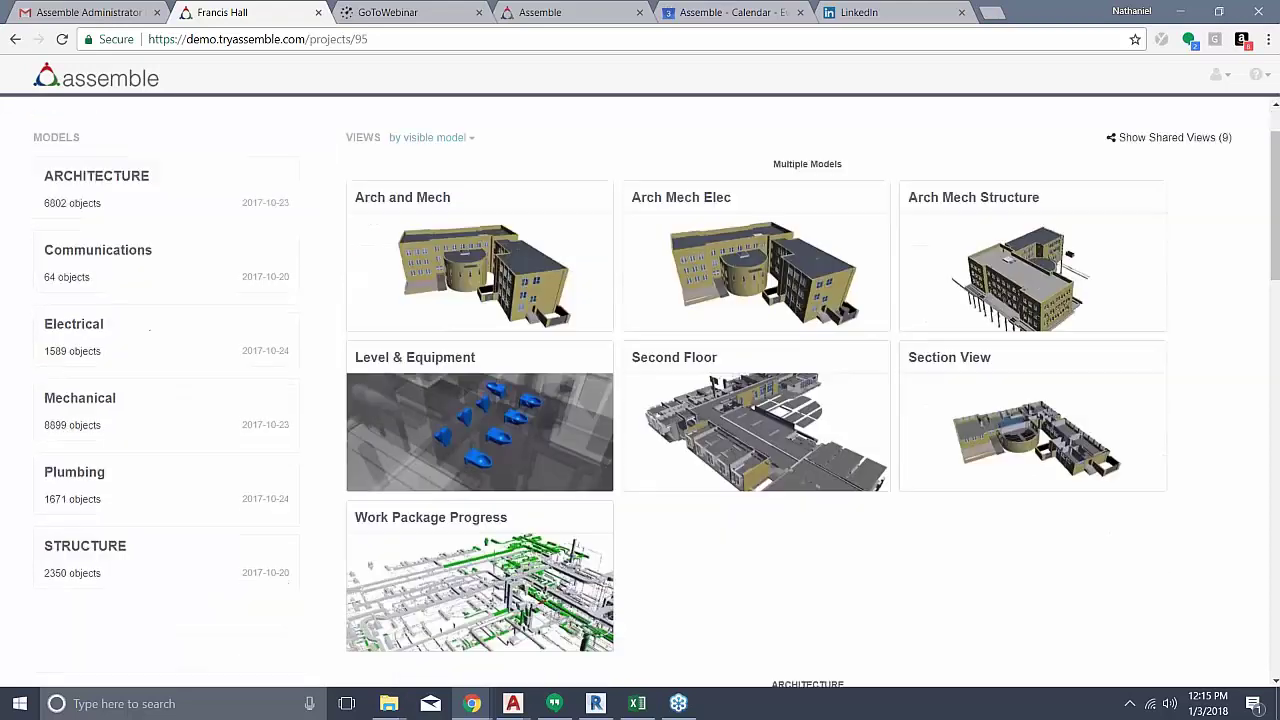
pyautogui.scroll(3, 435, 427)
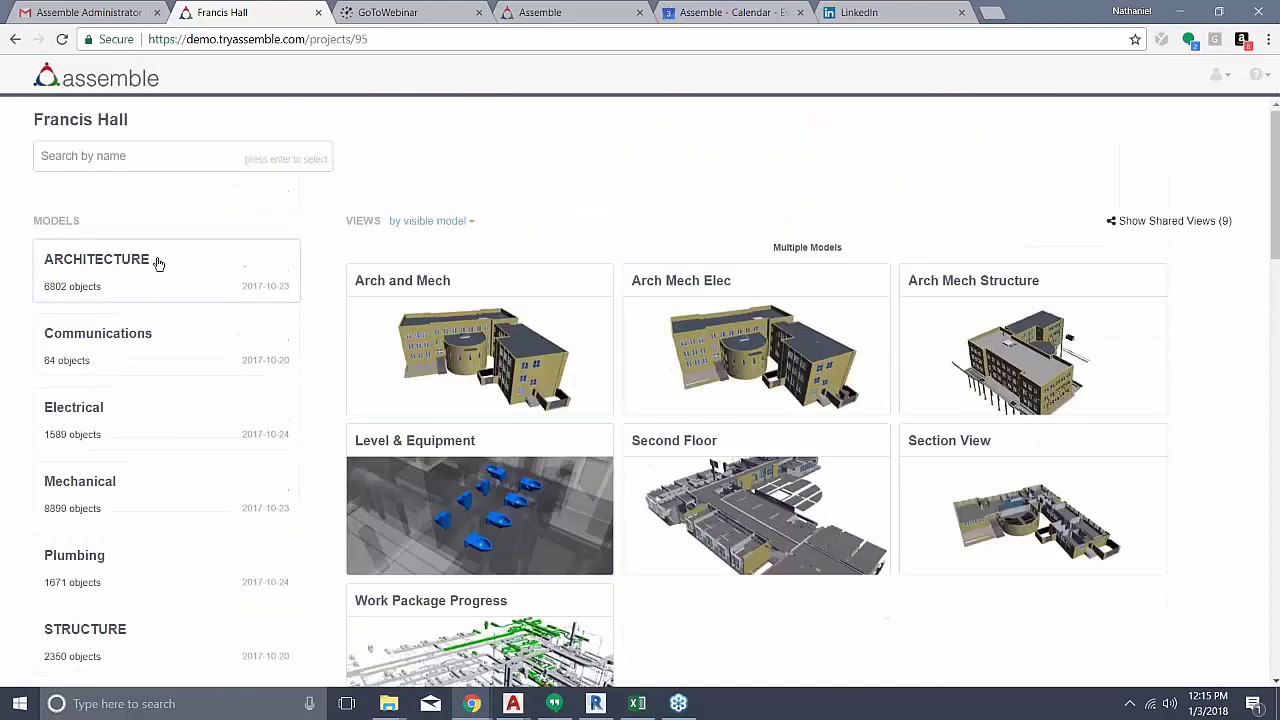
pyautogui.click(147, 278)
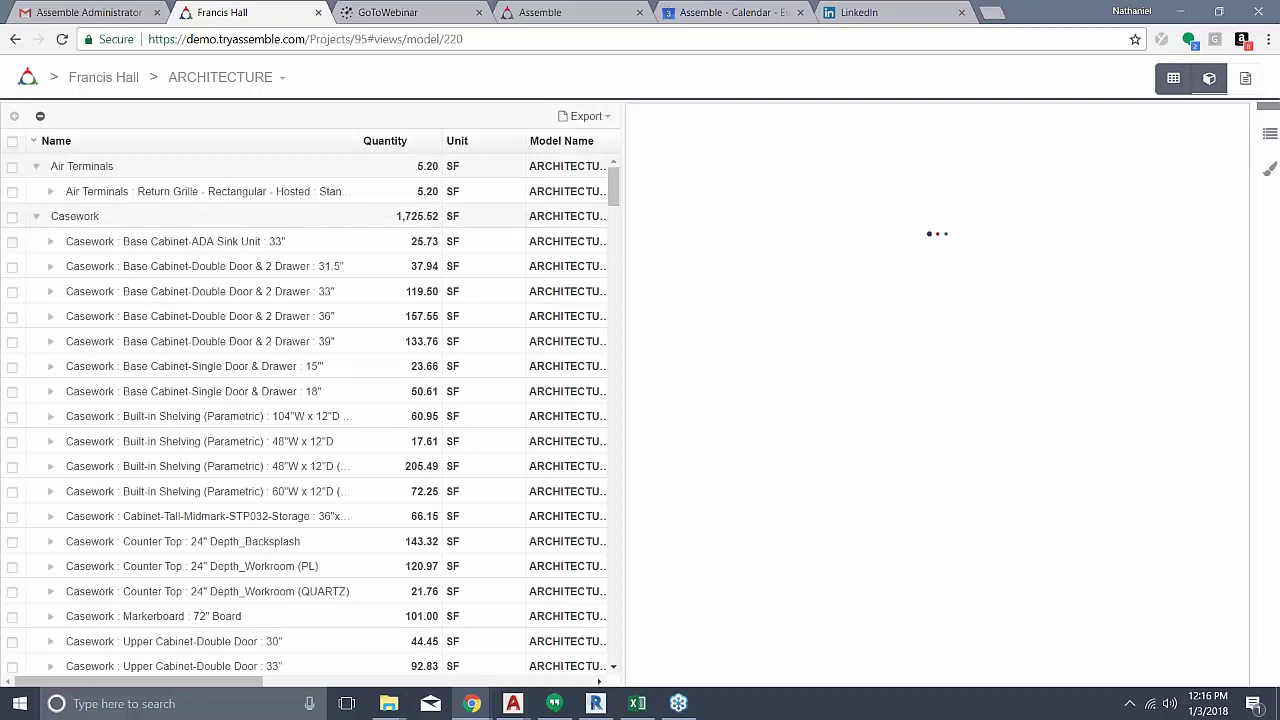
pyautogui.click(40, 116)
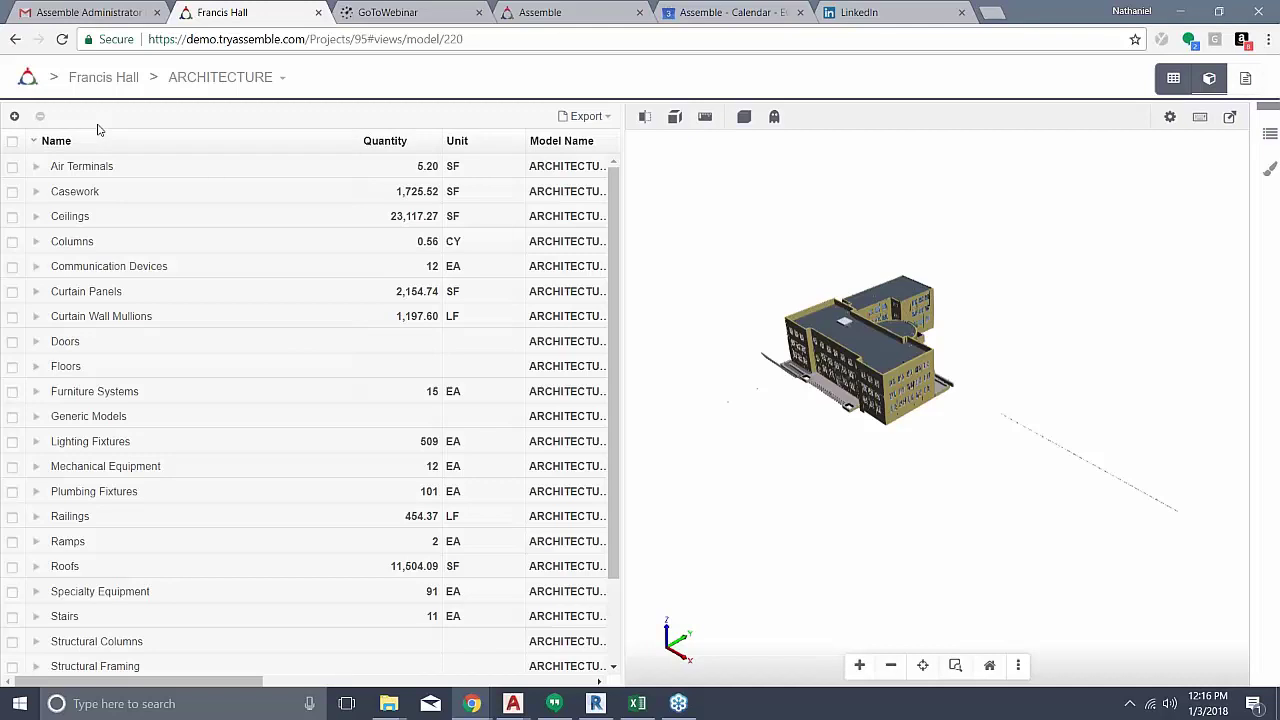
pyautogui.click(598, 114)
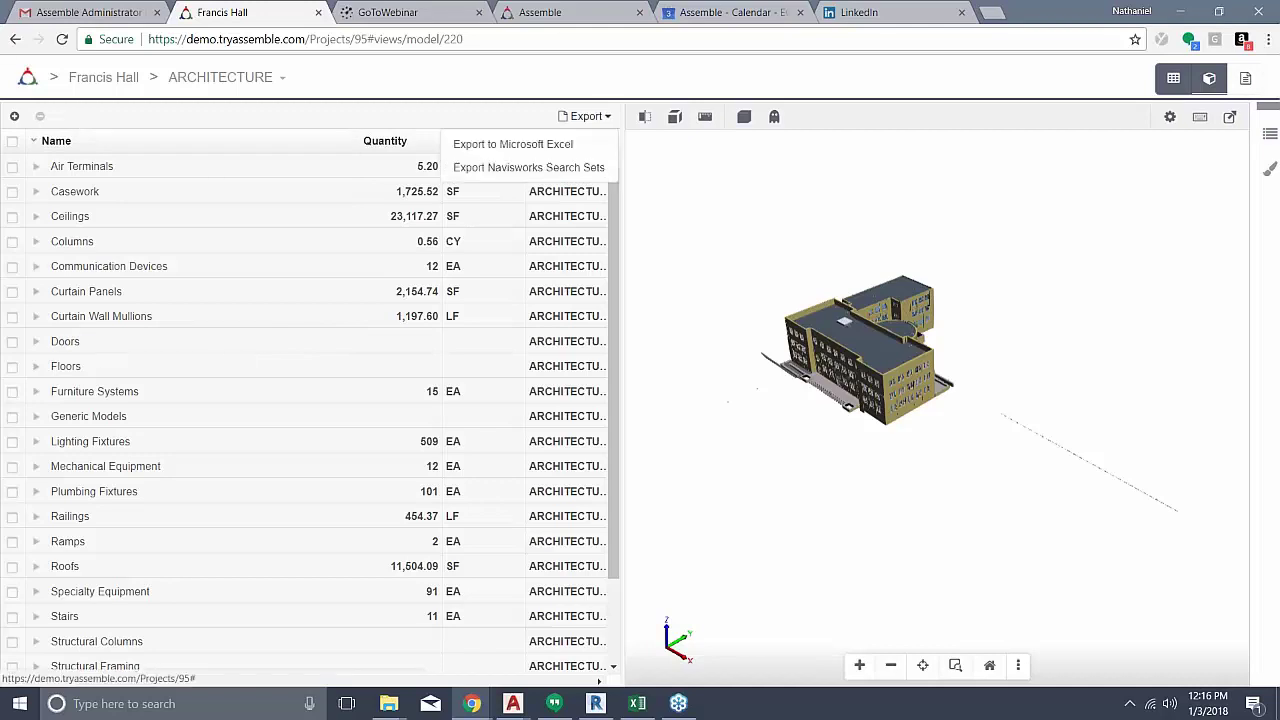
pyautogui.click(497, 121)
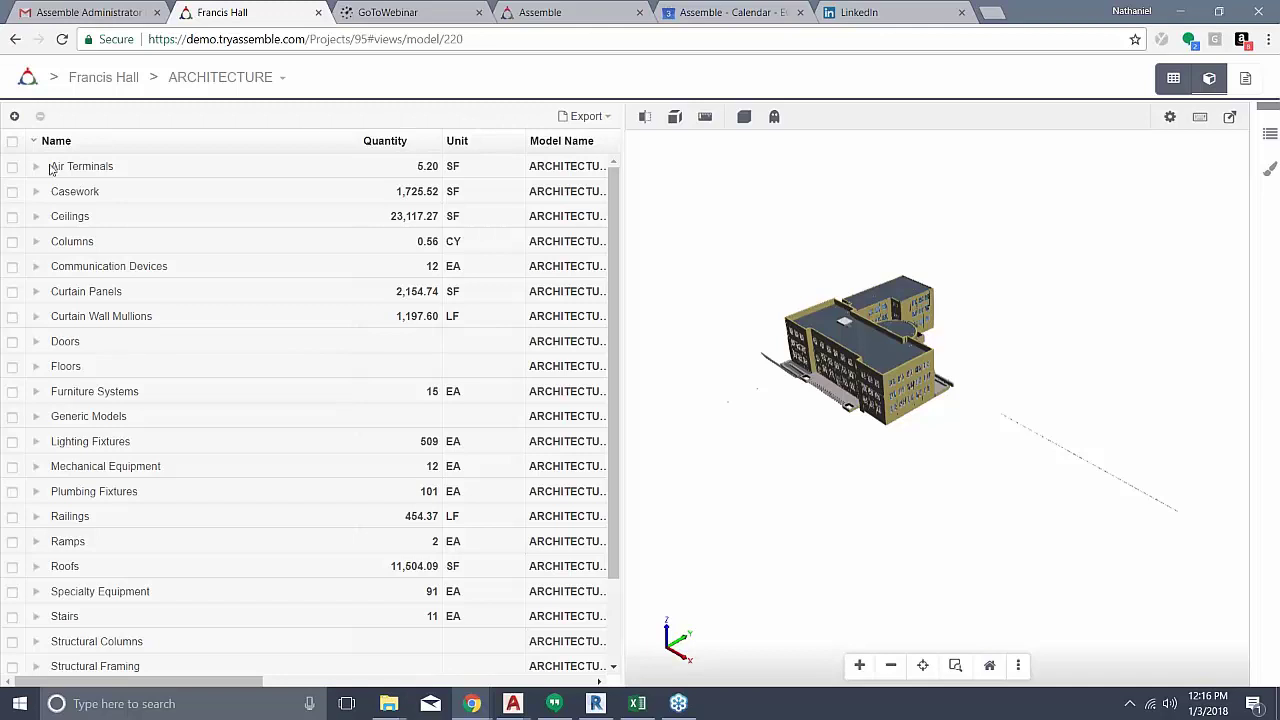
pyautogui.click(40, 168)
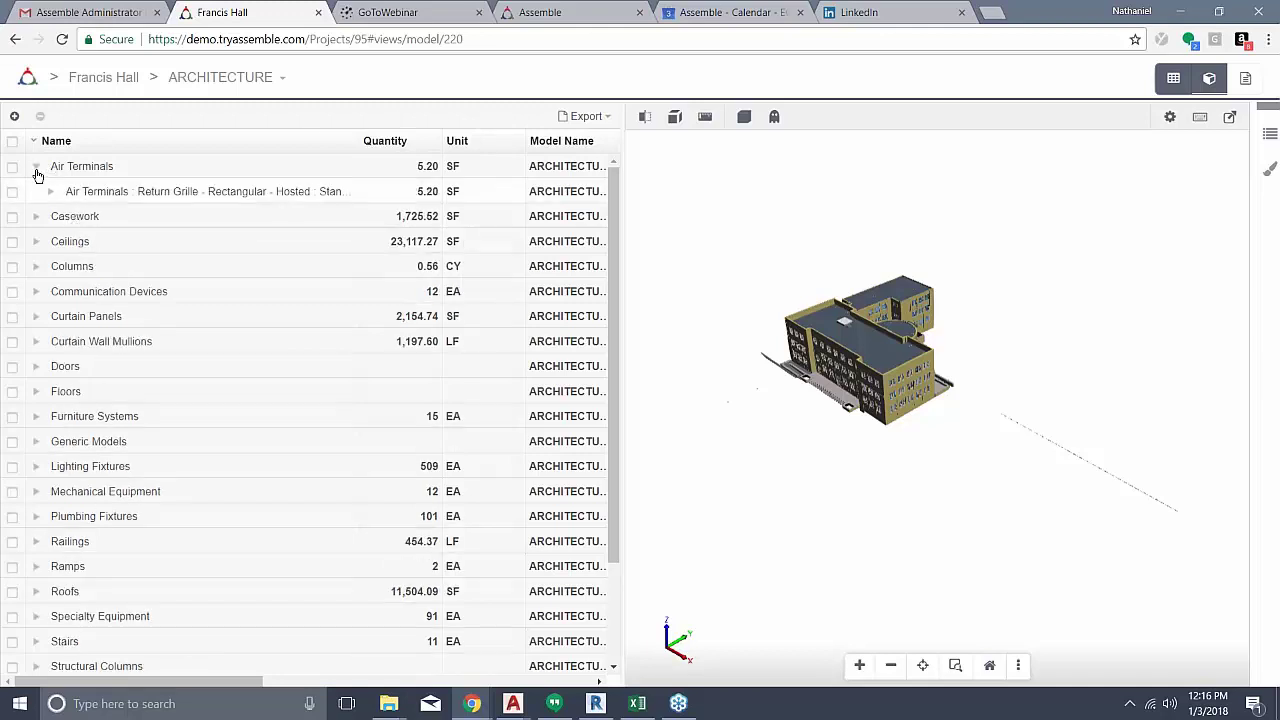
pyautogui.click(36, 166)
pyautogui.moveTo(155, 682); pyautogui.dragTo(500, 682)
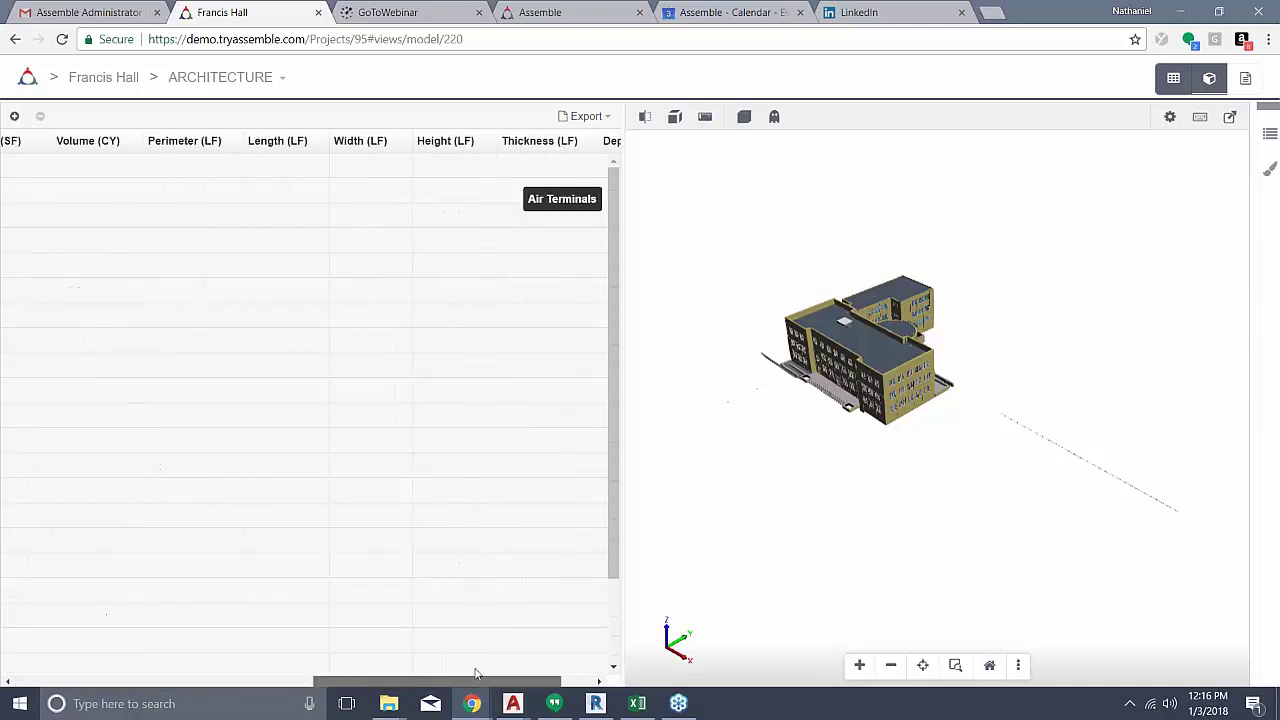
pyautogui.moveTo(420, 683); pyautogui.dragTo(75, 682)
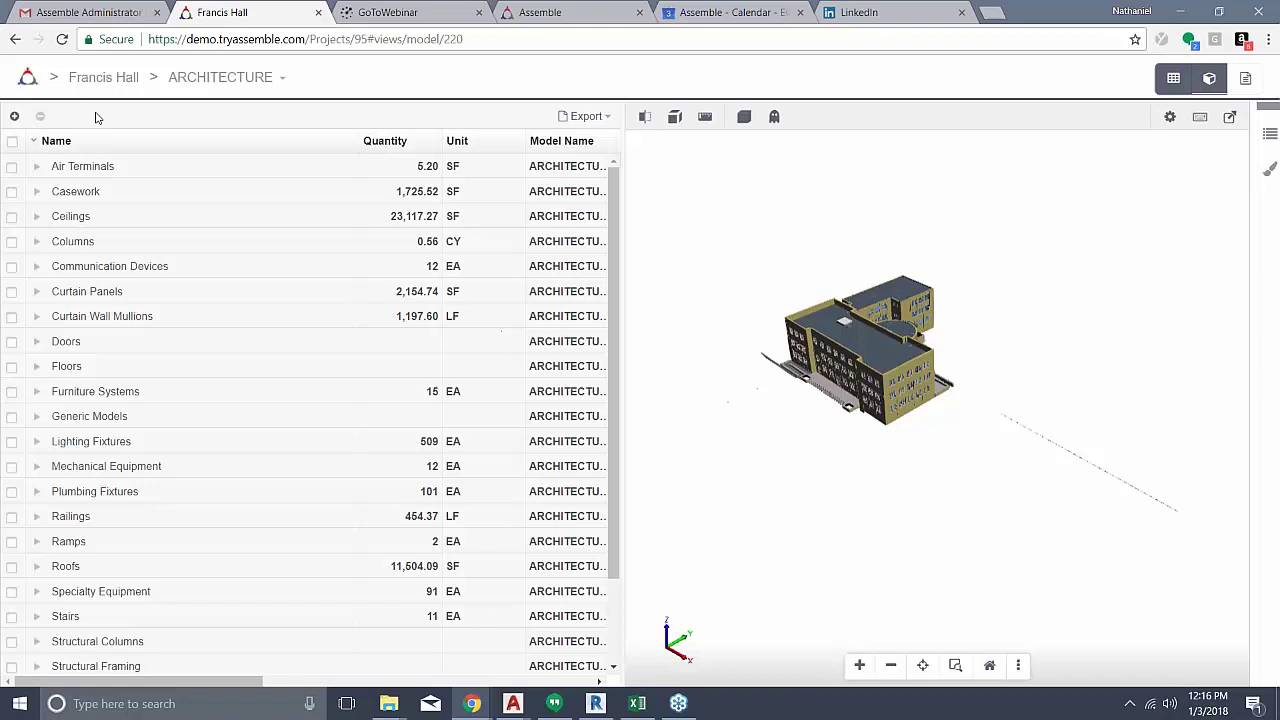
# - Expand Air Terminals > Return Grille and select element 3411202
pyautogui.click(35, 167)
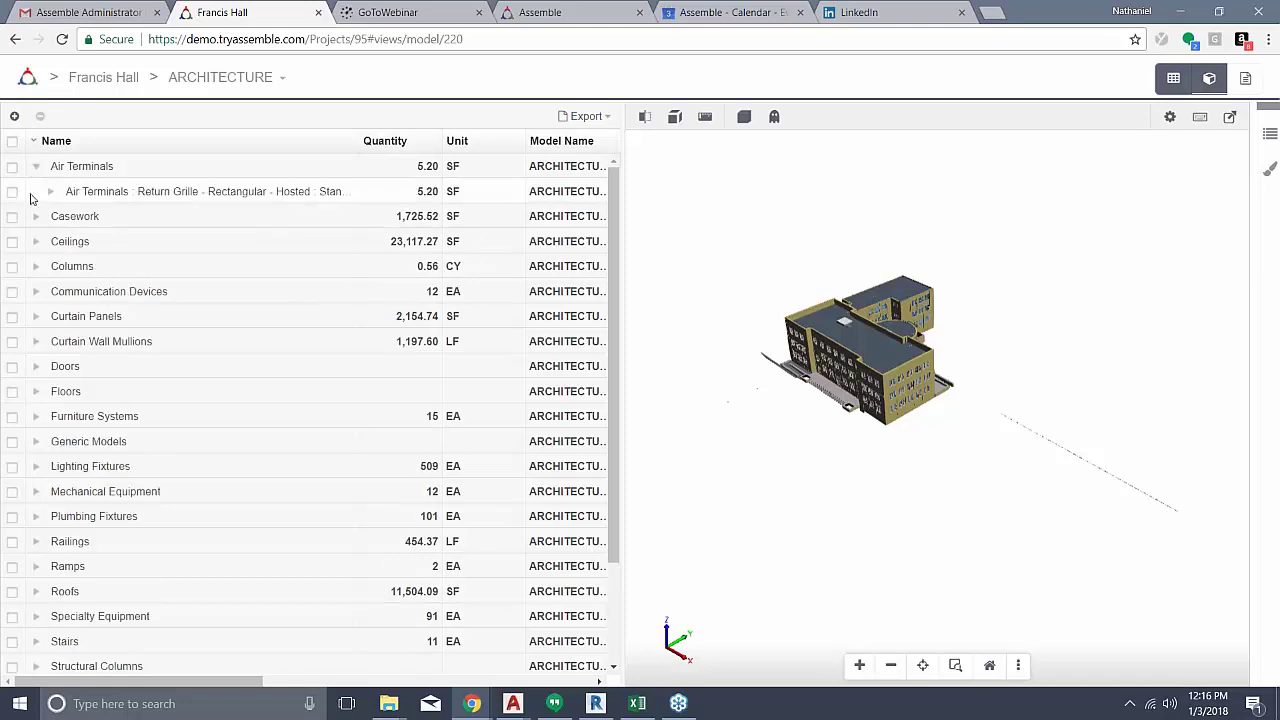
pyautogui.click(50, 191)
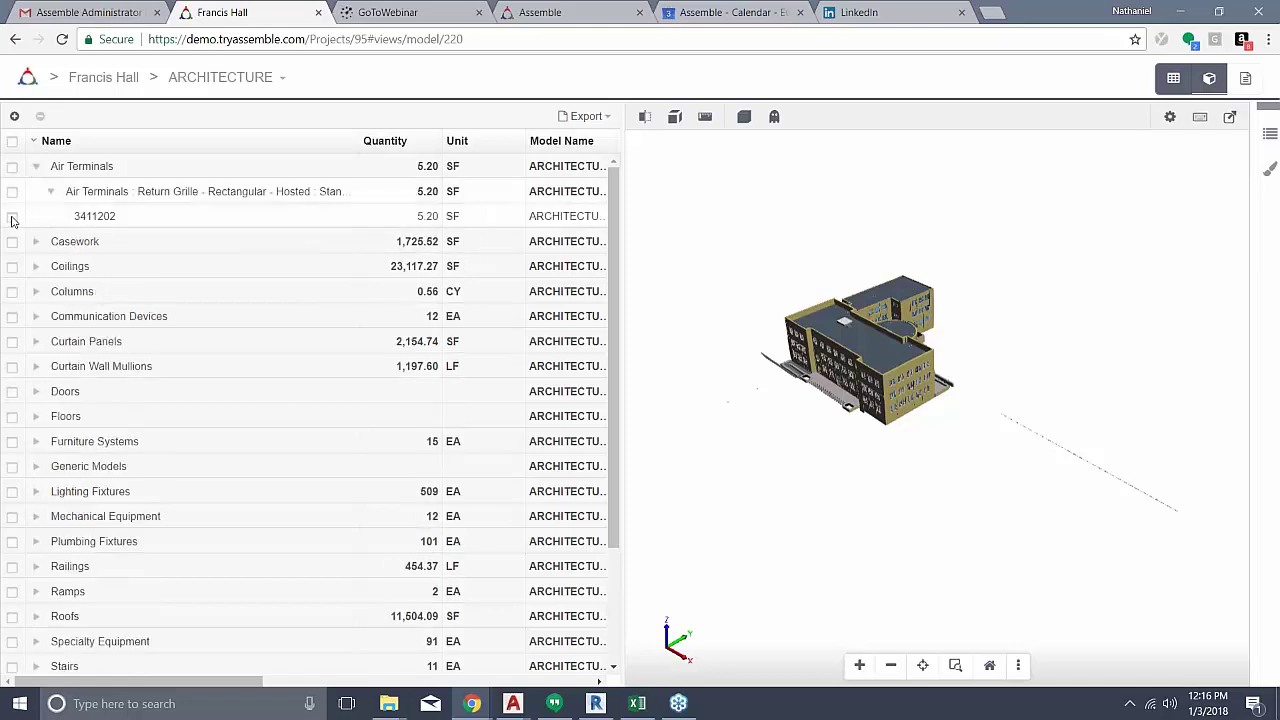
pyautogui.click(57, 214)
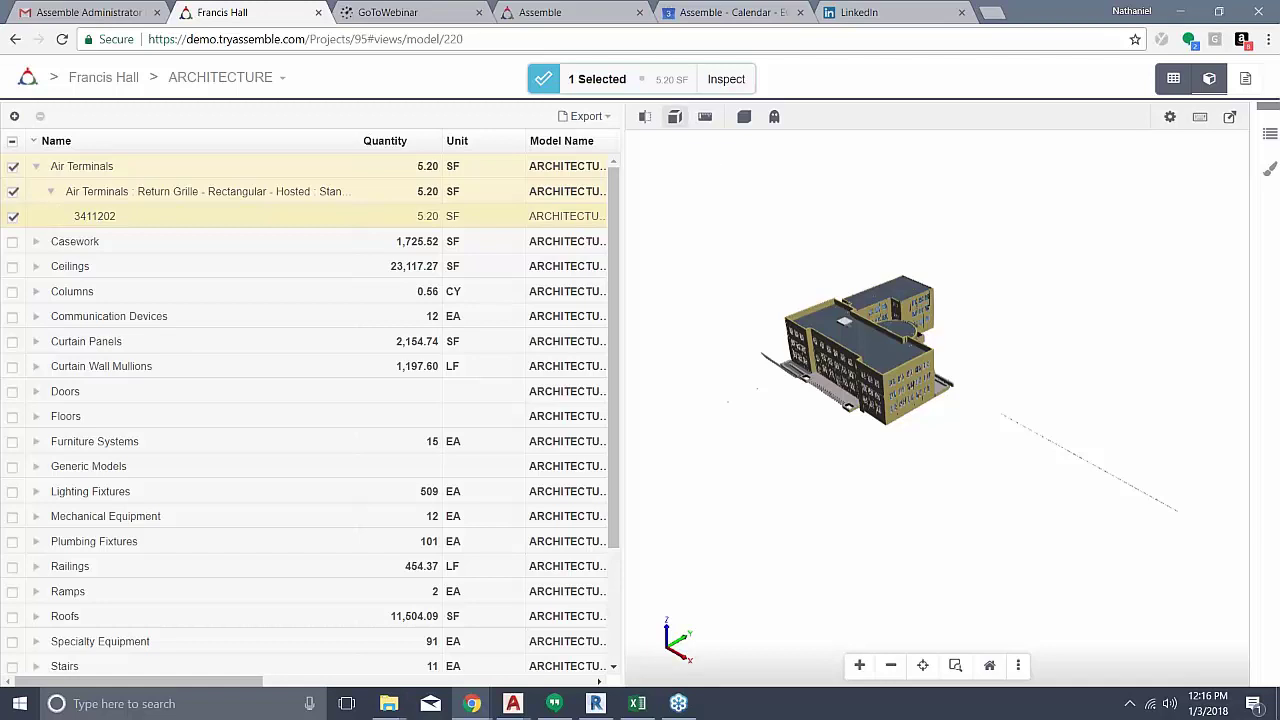
# - Switch the 3D render style to X-Ray, then back to Shaded
pyautogui.click(744, 117)
pyautogui.click(757, 231)
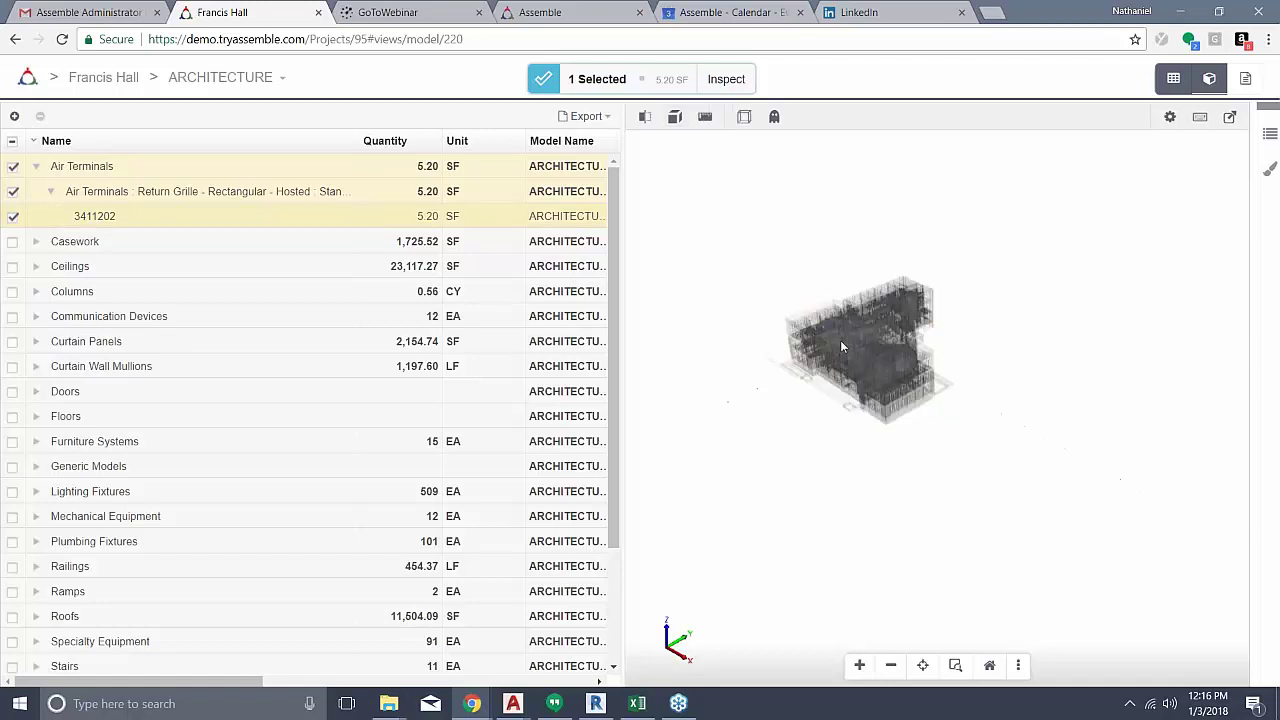
pyautogui.click(744, 117)
pyautogui.click(757, 148)
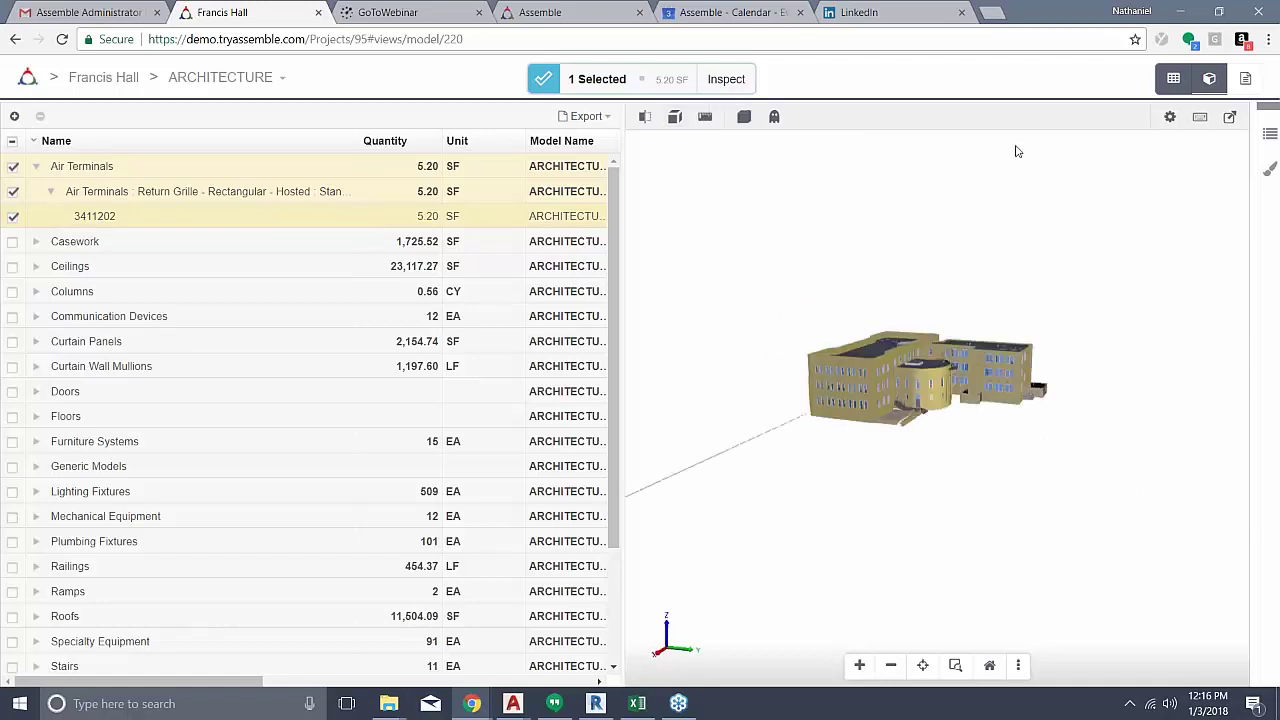
# - Inspect the element's properties and try editing the Elevation 1.40 and Level values
pyautogui.click(1270, 134)
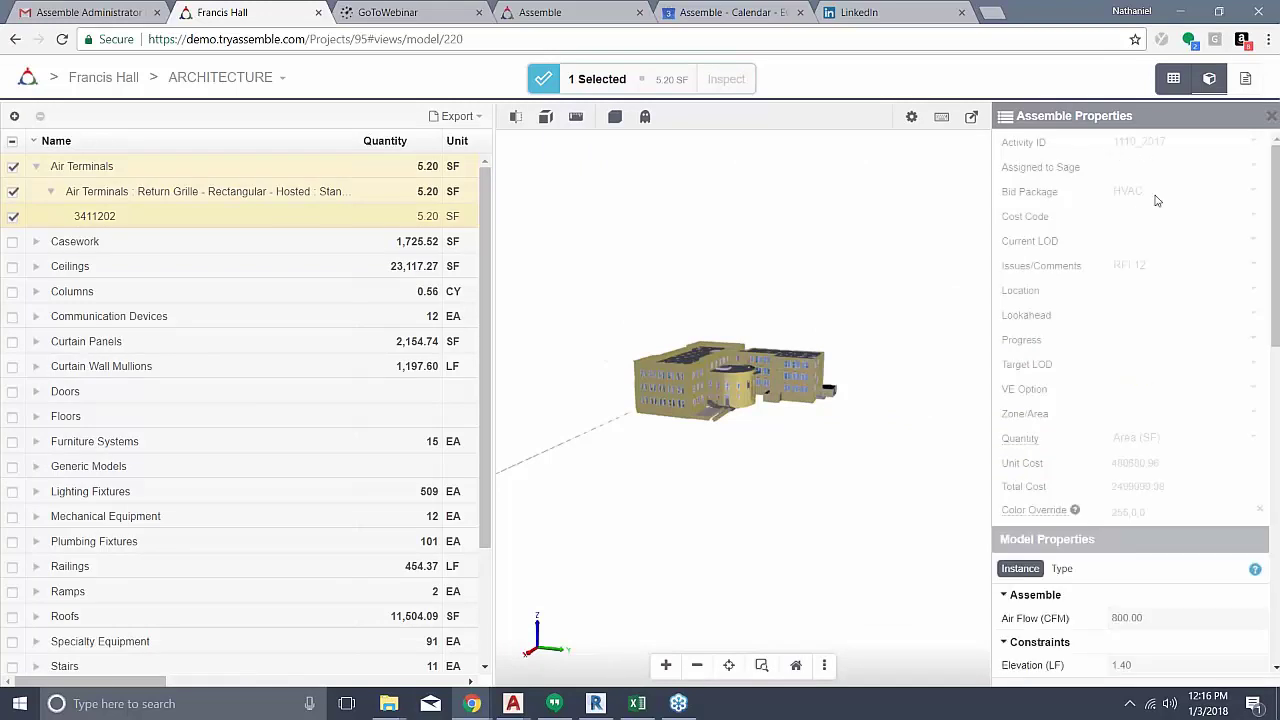
pyautogui.scroll(-1, 1158, 201)
pyautogui.scroll(1, 1150, 200)
pyautogui.scroll(-2, 1120, 300)
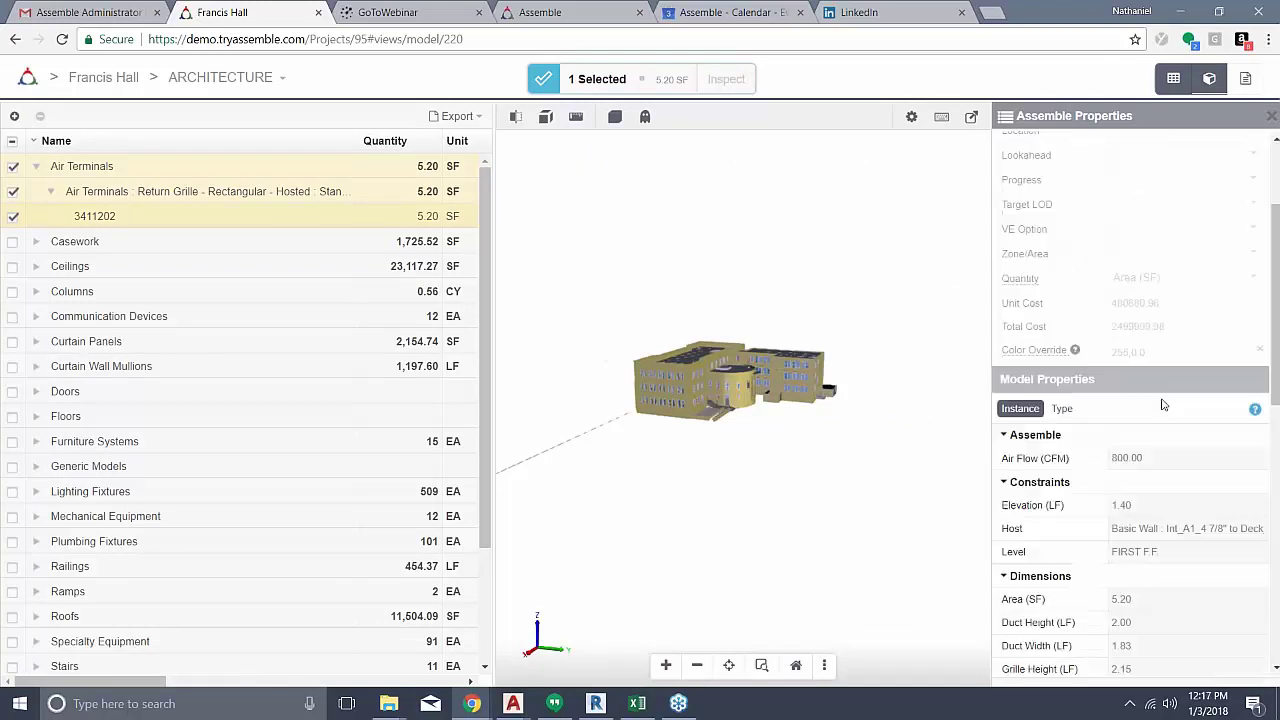
pyautogui.scroll(2, 1119, 393)
pyautogui.scroll(-1, 1126, 431)
pyautogui.scroll(-3, 1111, 376)
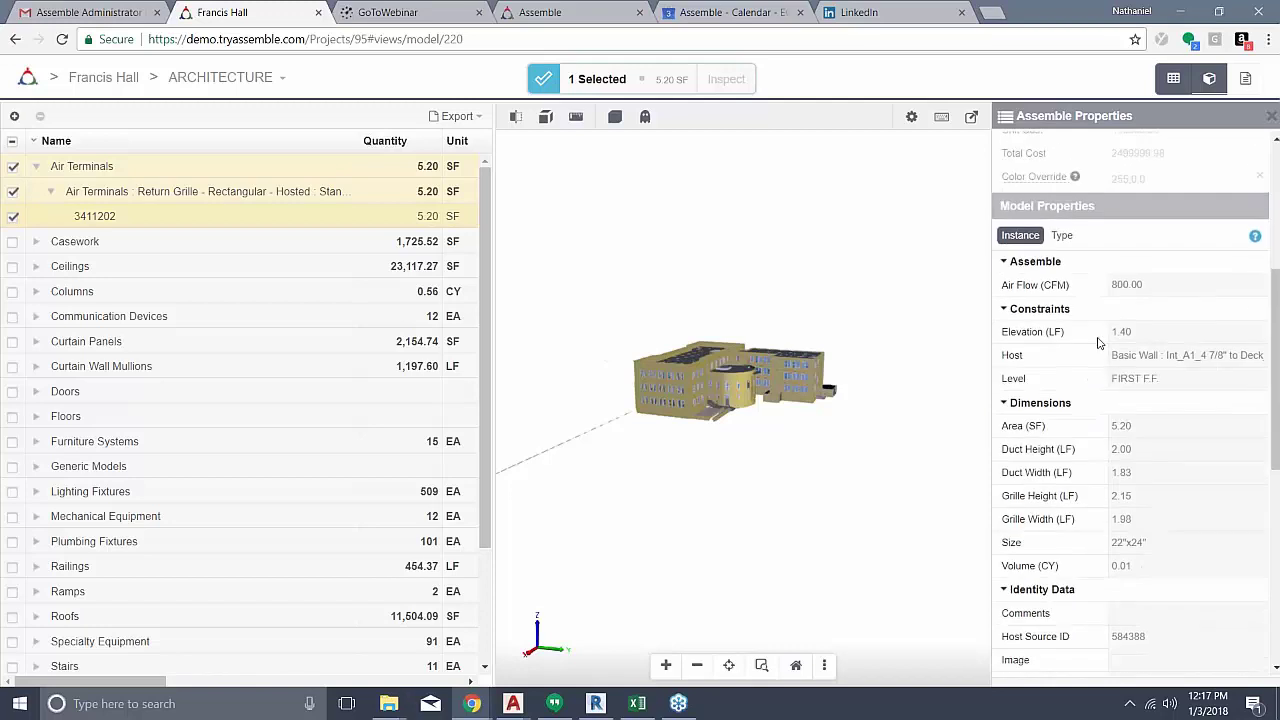
pyautogui.doubleClick(1124, 331)
pyautogui.tripleClick(1134, 378)
pyautogui.scroll(-1, 1154, 403)
pyautogui.scroll(-6, 1154, 403)
pyautogui.scroll(9, 1154, 403)
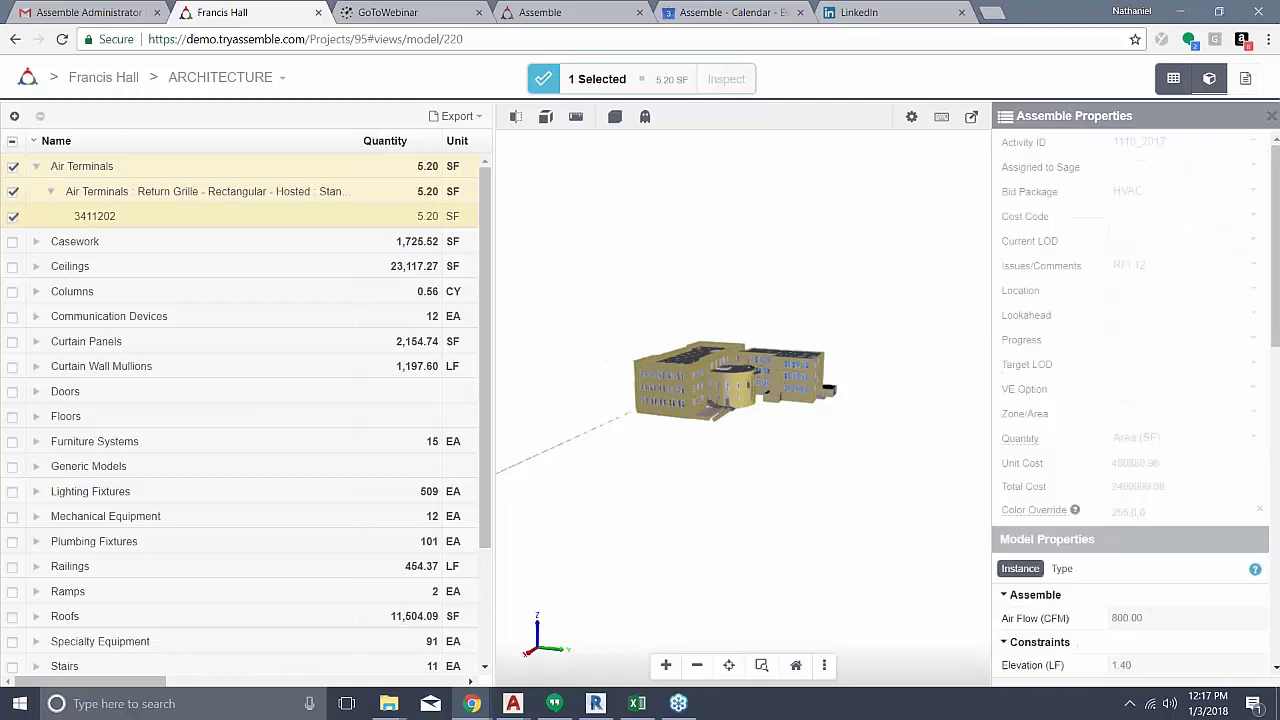
pyautogui.scroll(1, 1152, 574)
# - Widen the item tree and rotate the building model slightly
pyautogui.moveTo(491, 285); pyautogui.dragTo(528, 275)
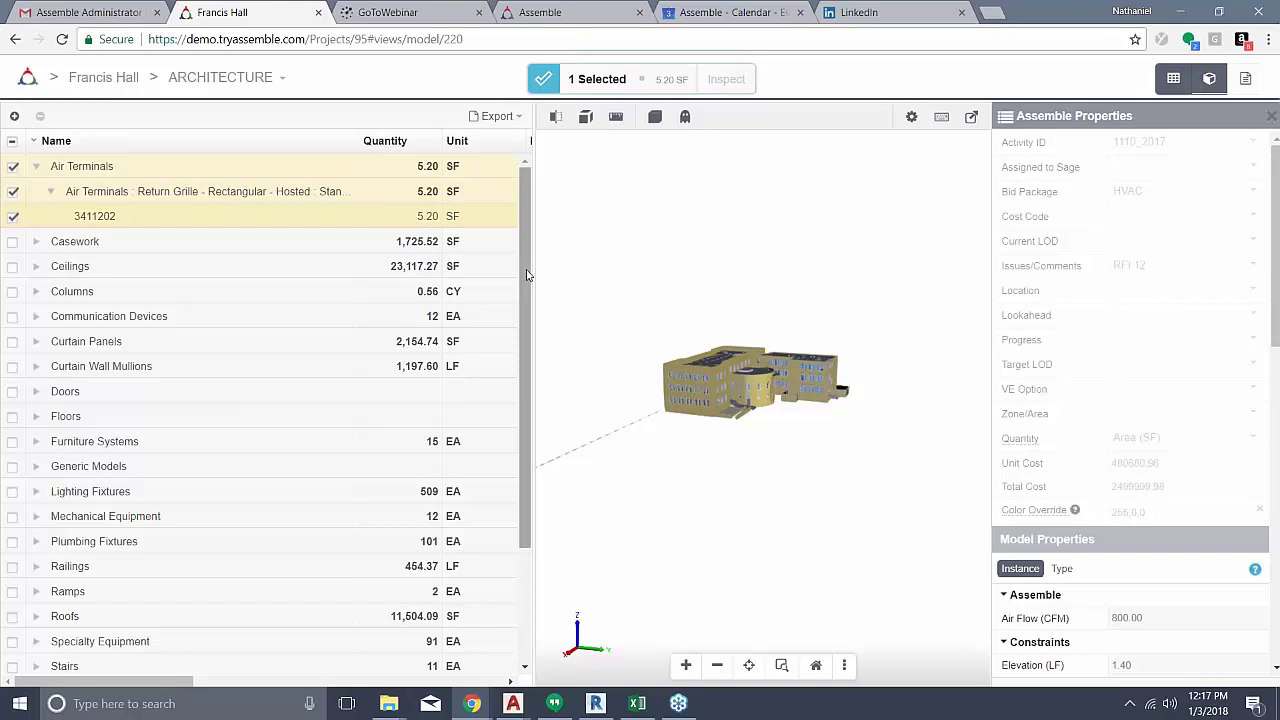
pyautogui.scroll(3, 764, 452)
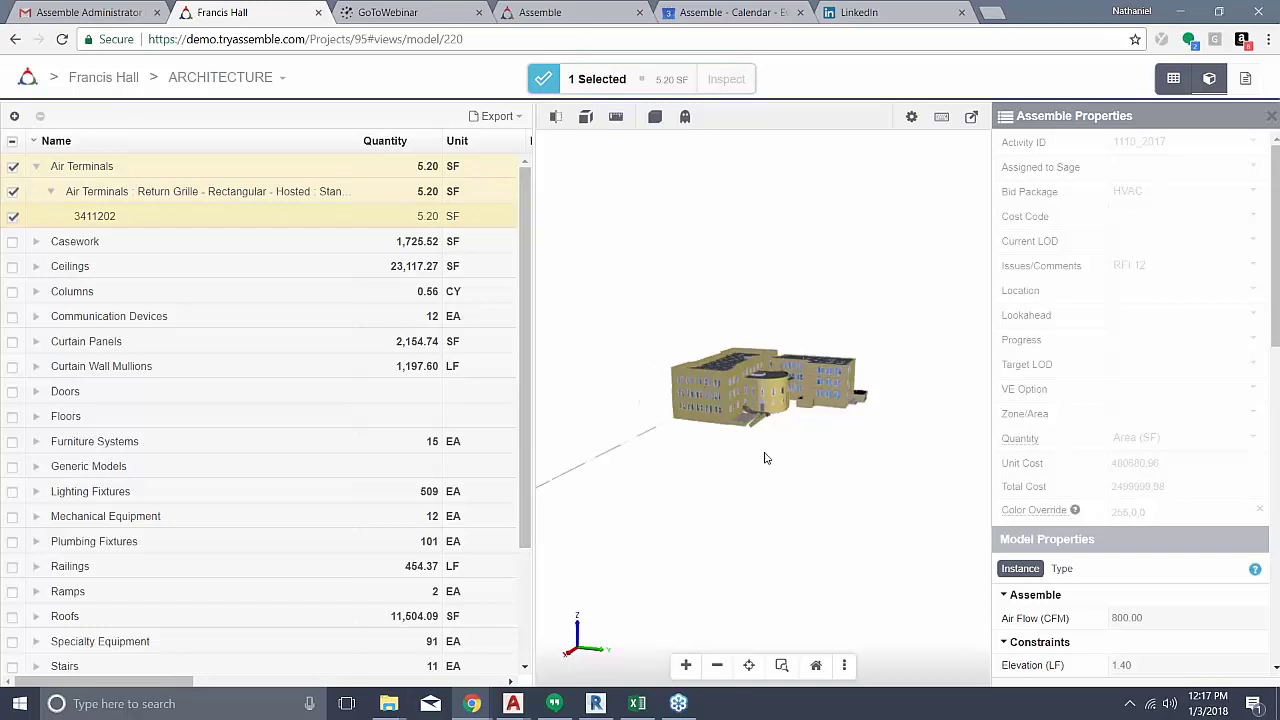
pyautogui.moveTo(738, 462); pyautogui.dragTo(657, 425)
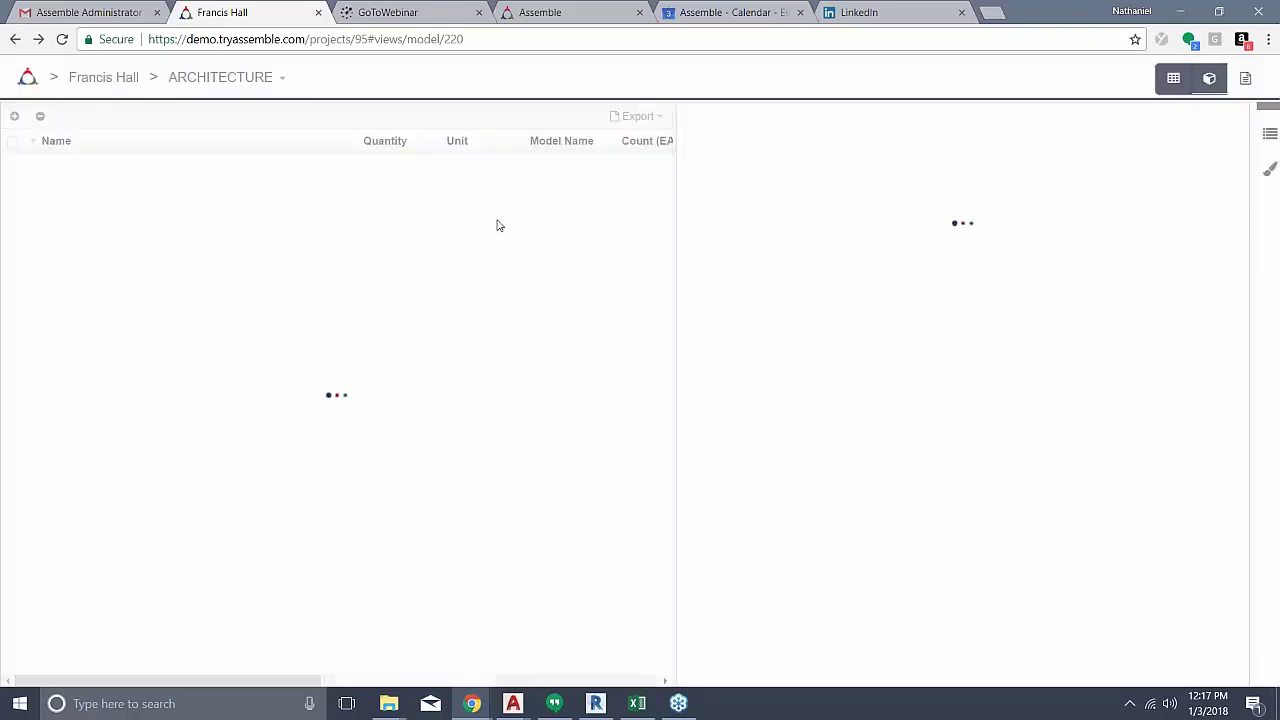
# - Return to the Francis Hall project page and open the Work Package Progress view
pyautogui.click(122, 79)
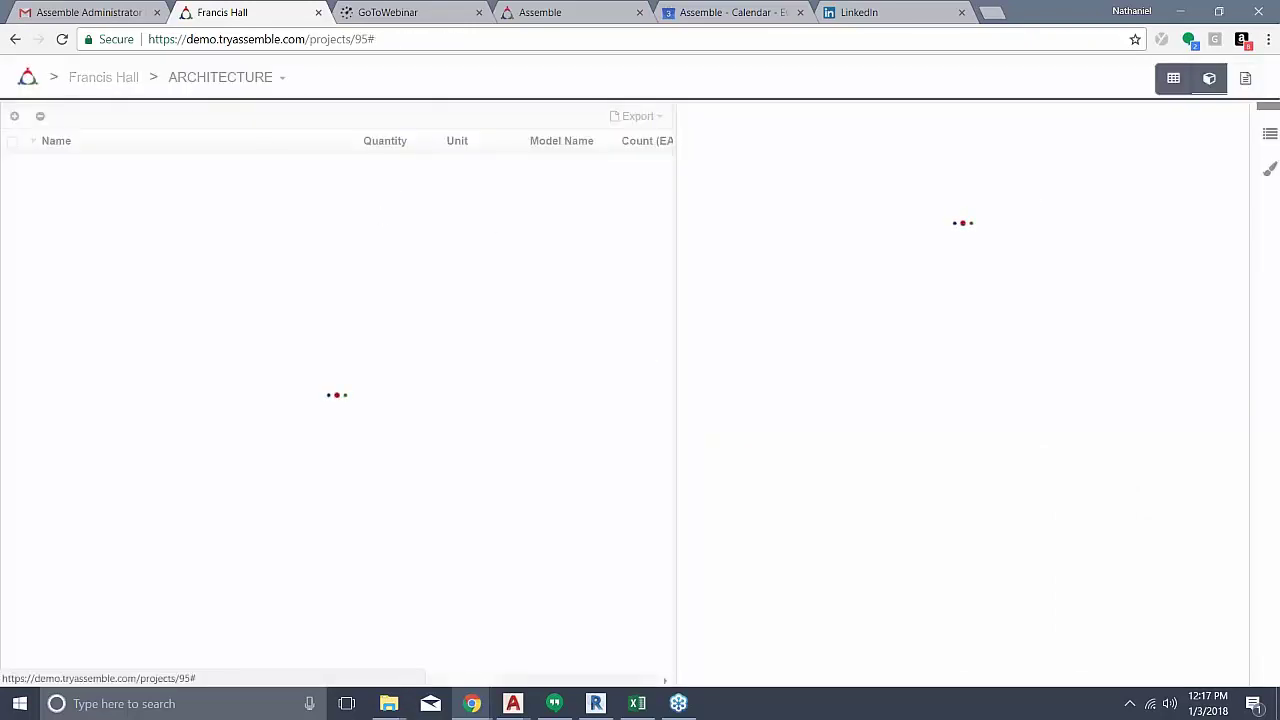
pyautogui.scroll(-1, 1049, 423)
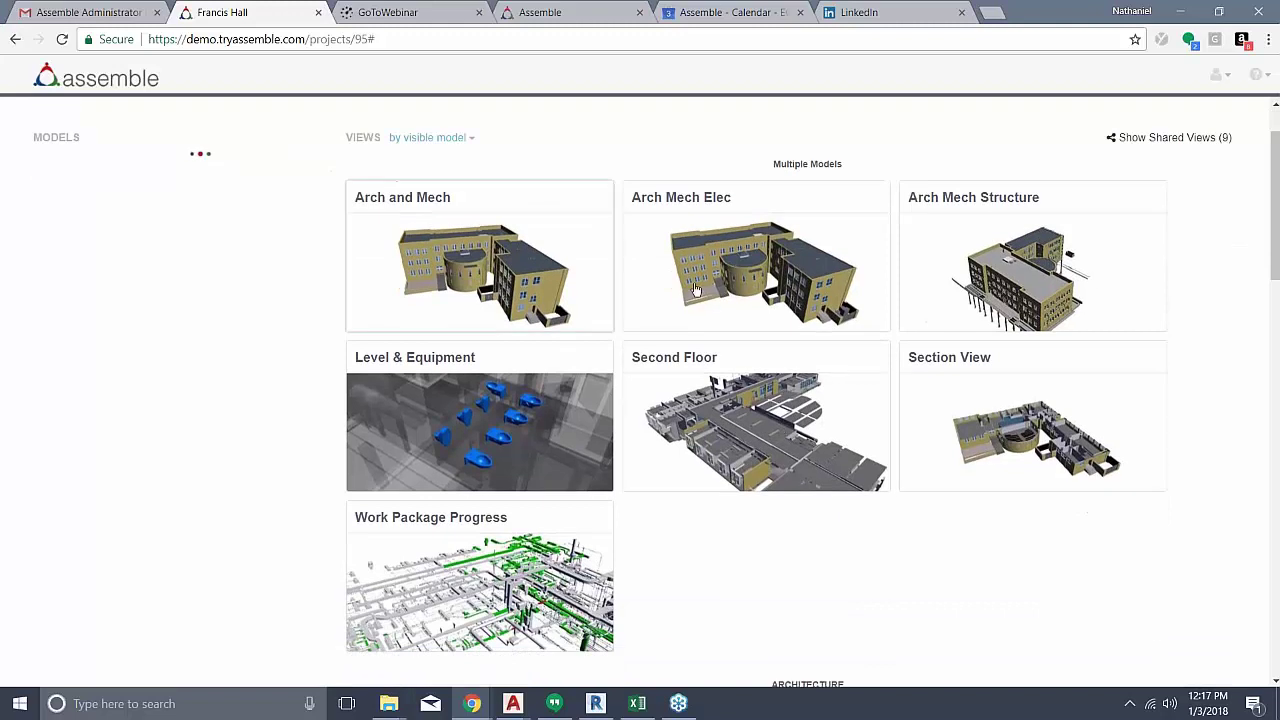
pyautogui.scroll(-1, 472, 442)
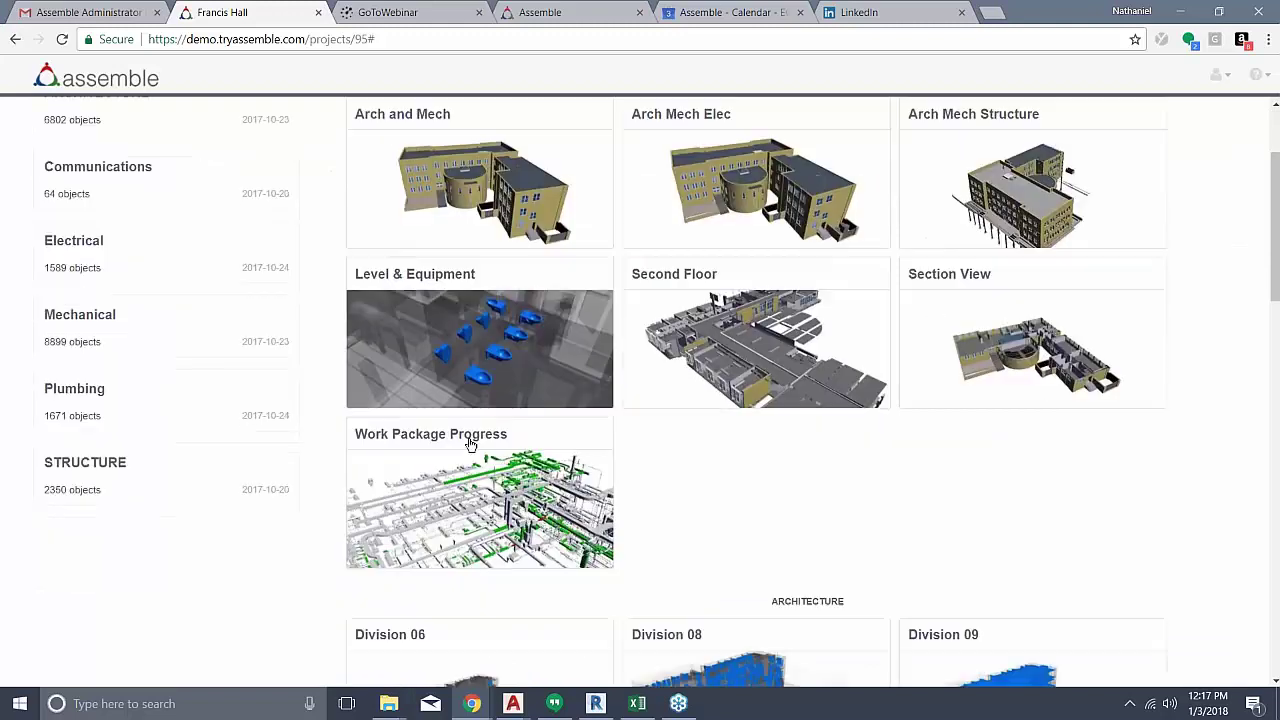
pyautogui.scroll(-3, 474, 441)
pyautogui.click(479, 236)
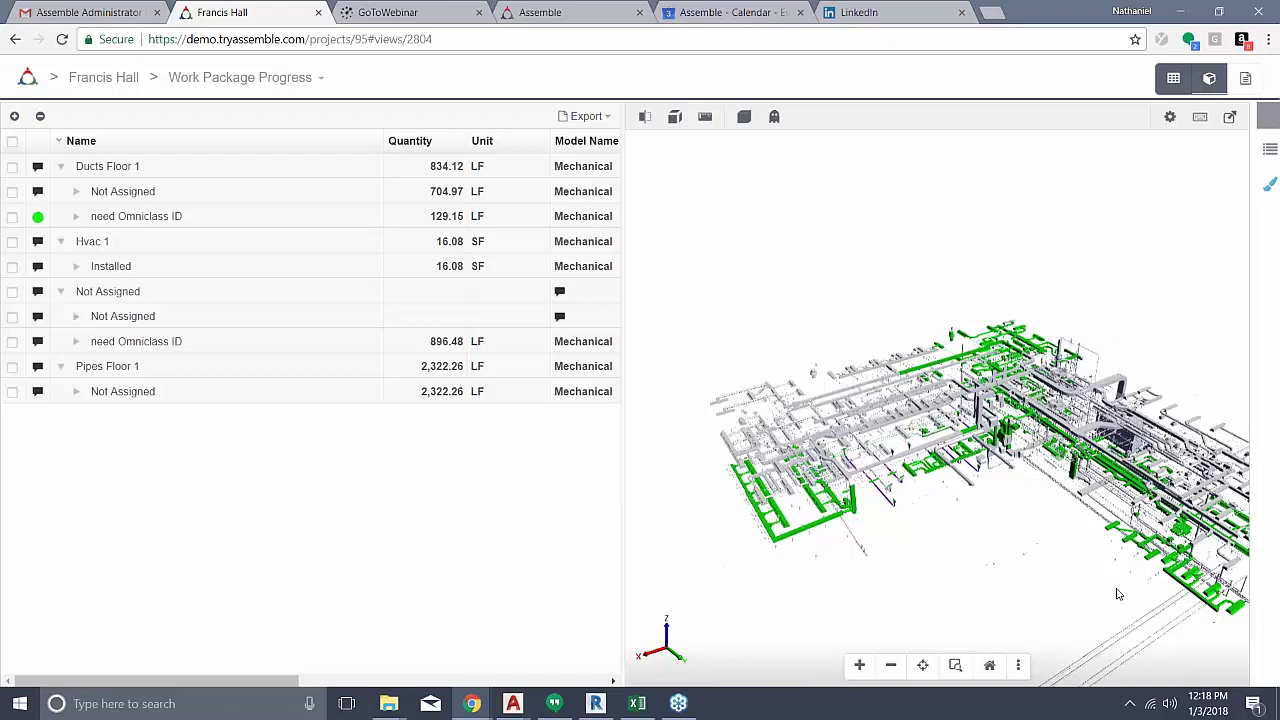
# - Check the Color By Property settings, then orbit the mechanical model to a new angle
pyautogui.click(1268, 185)
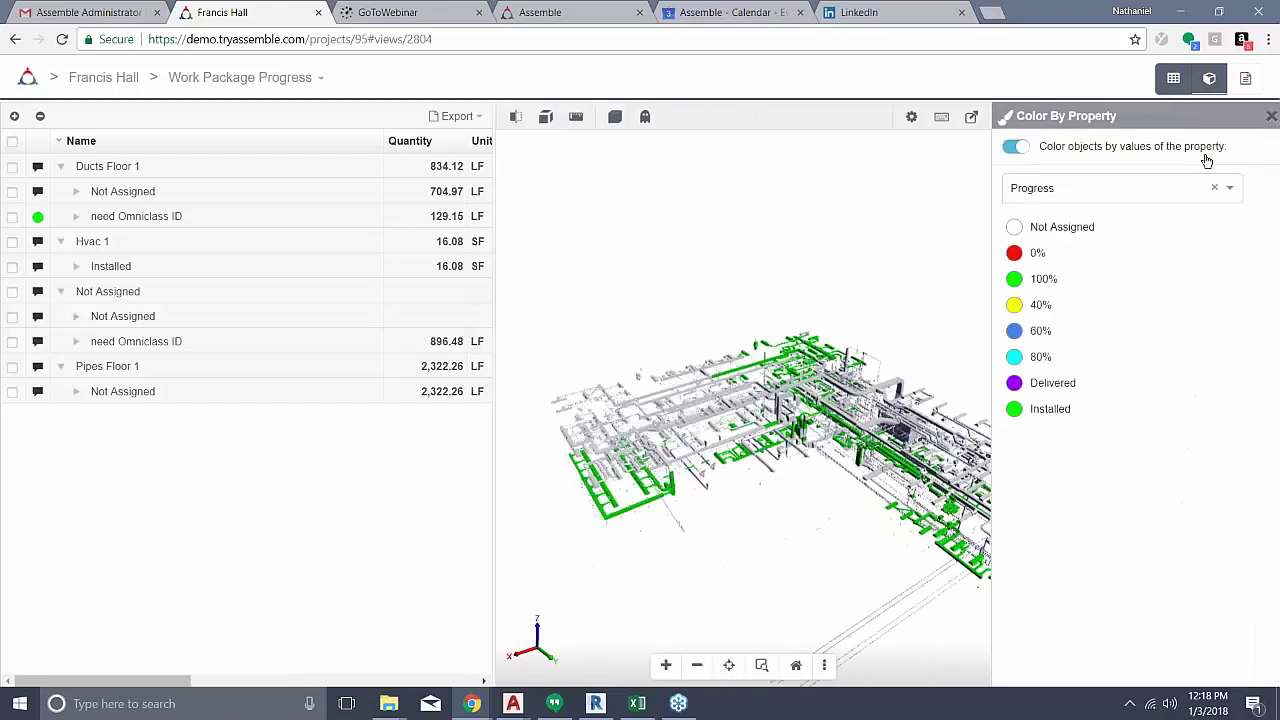
pyautogui.click(1271, 117)
pyautogui.moveTo(780, 424); pyautogui.dragTo(49, 177)
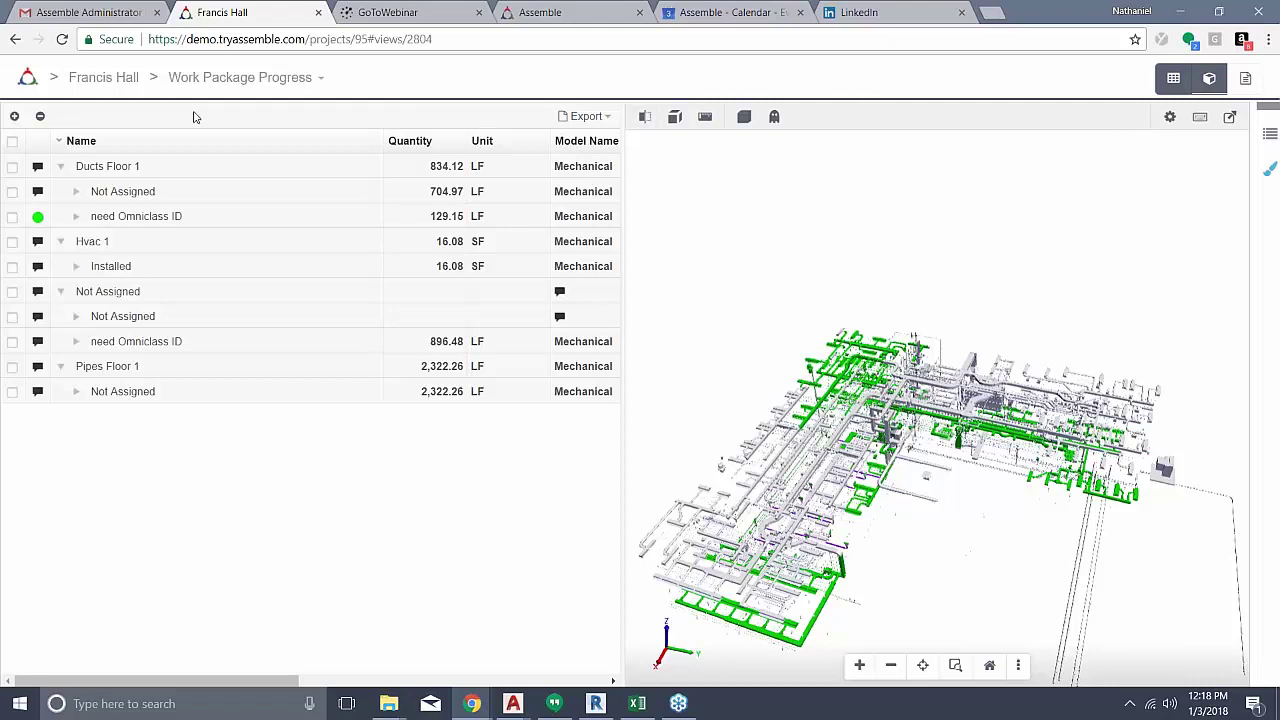
# - Go back to the Francis Hall project page via the breadcrumb
pyautogui.click(103, 77)
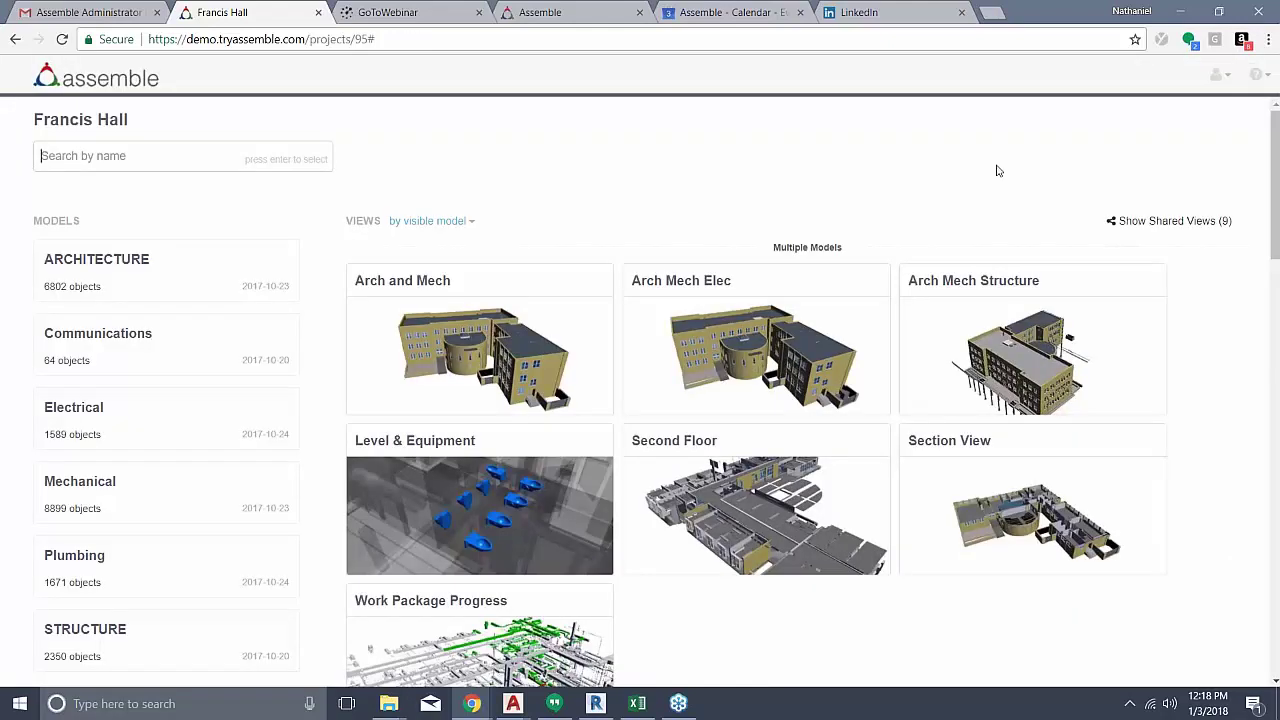